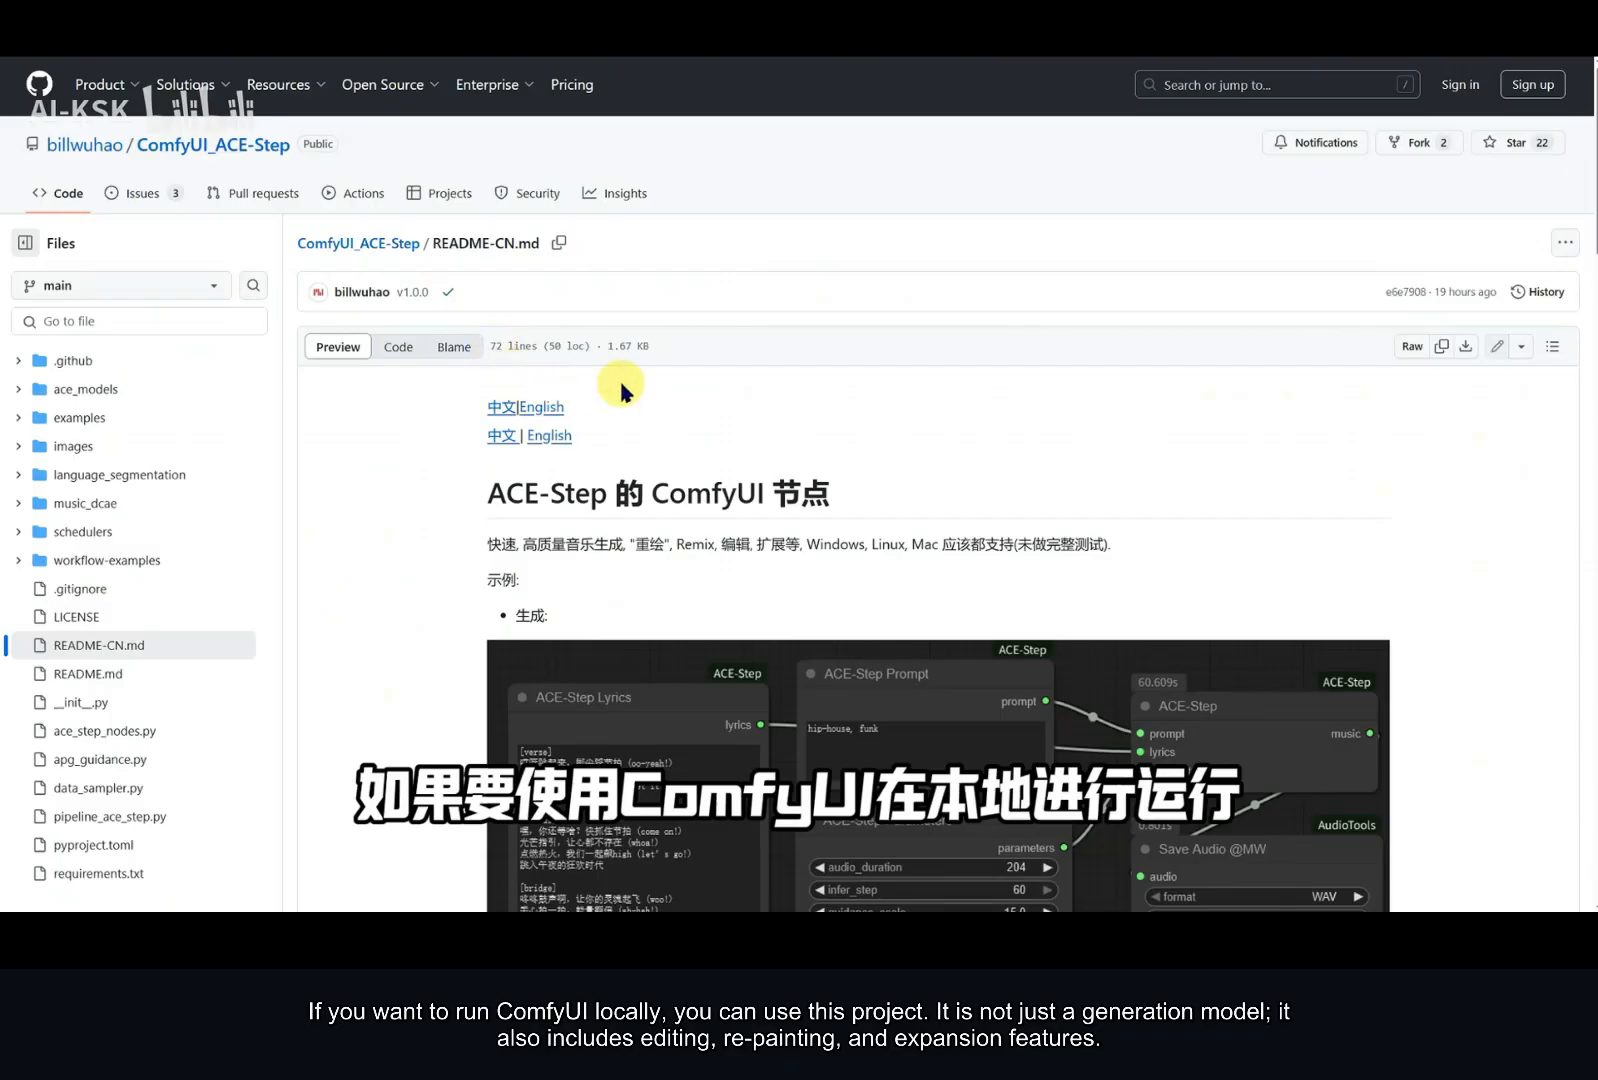
Step: Examine the prompt, lyrics and parameters nodes of the basic ACE-Step music generation workflow
scroll(671, 387, down, 2)
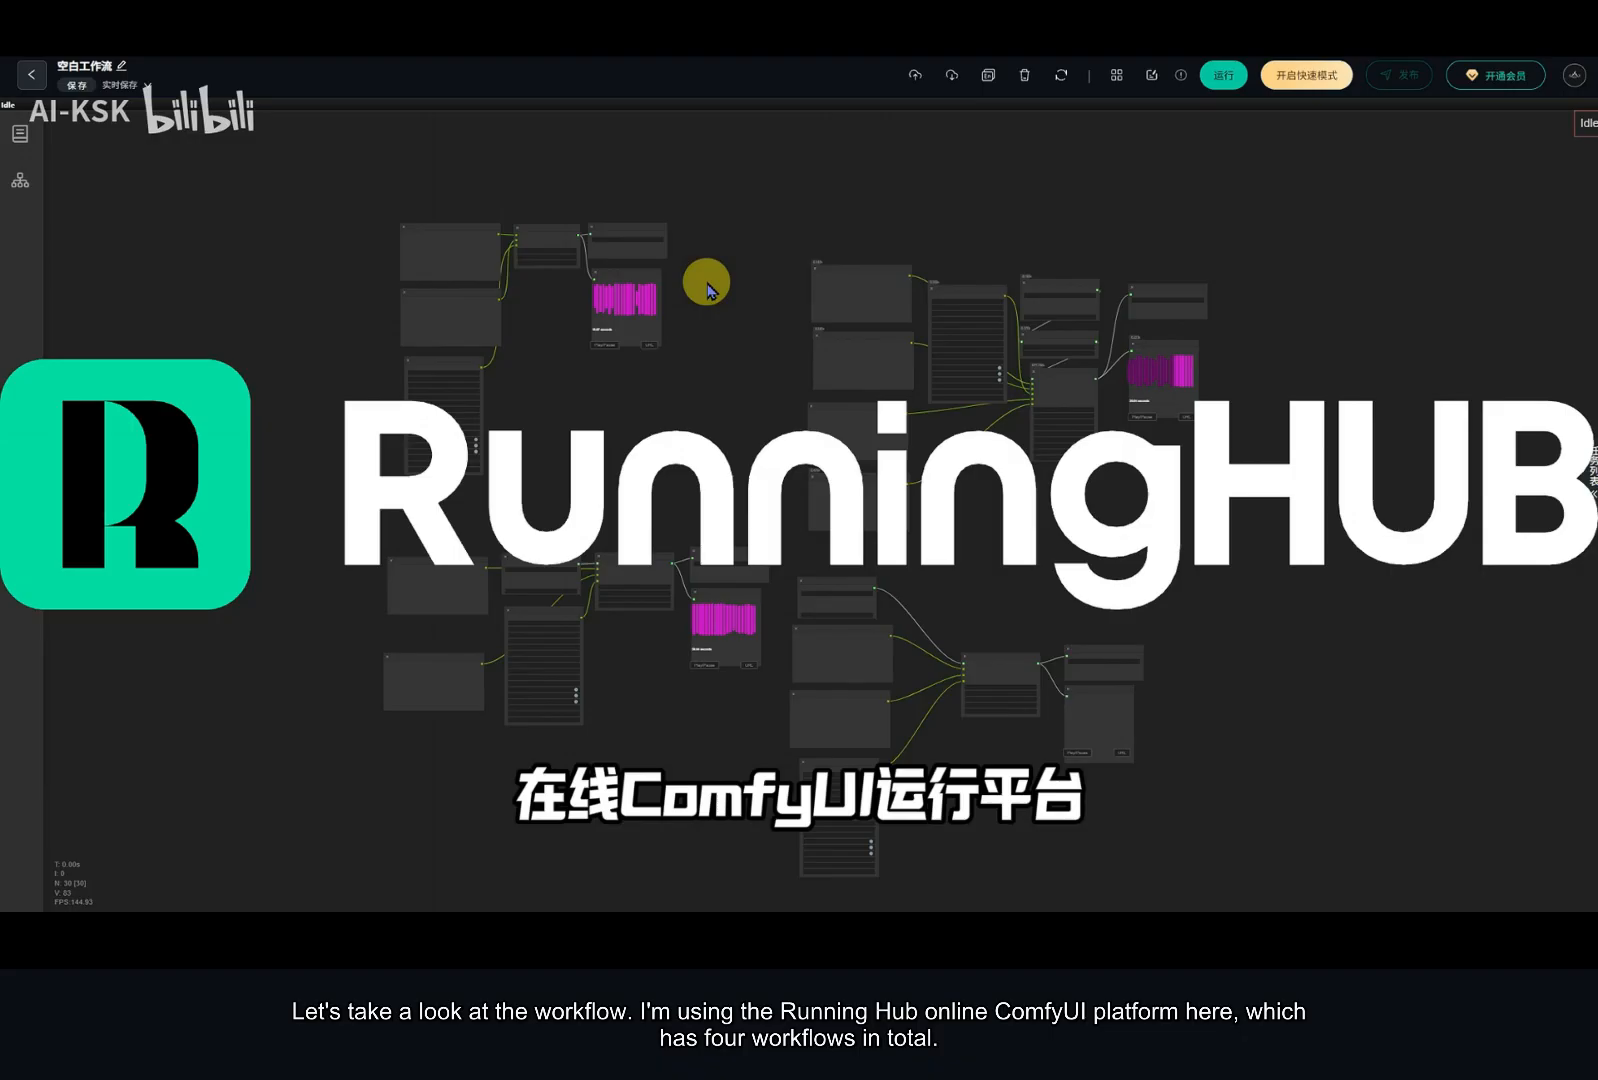
scroll(707, 288, up, 10)
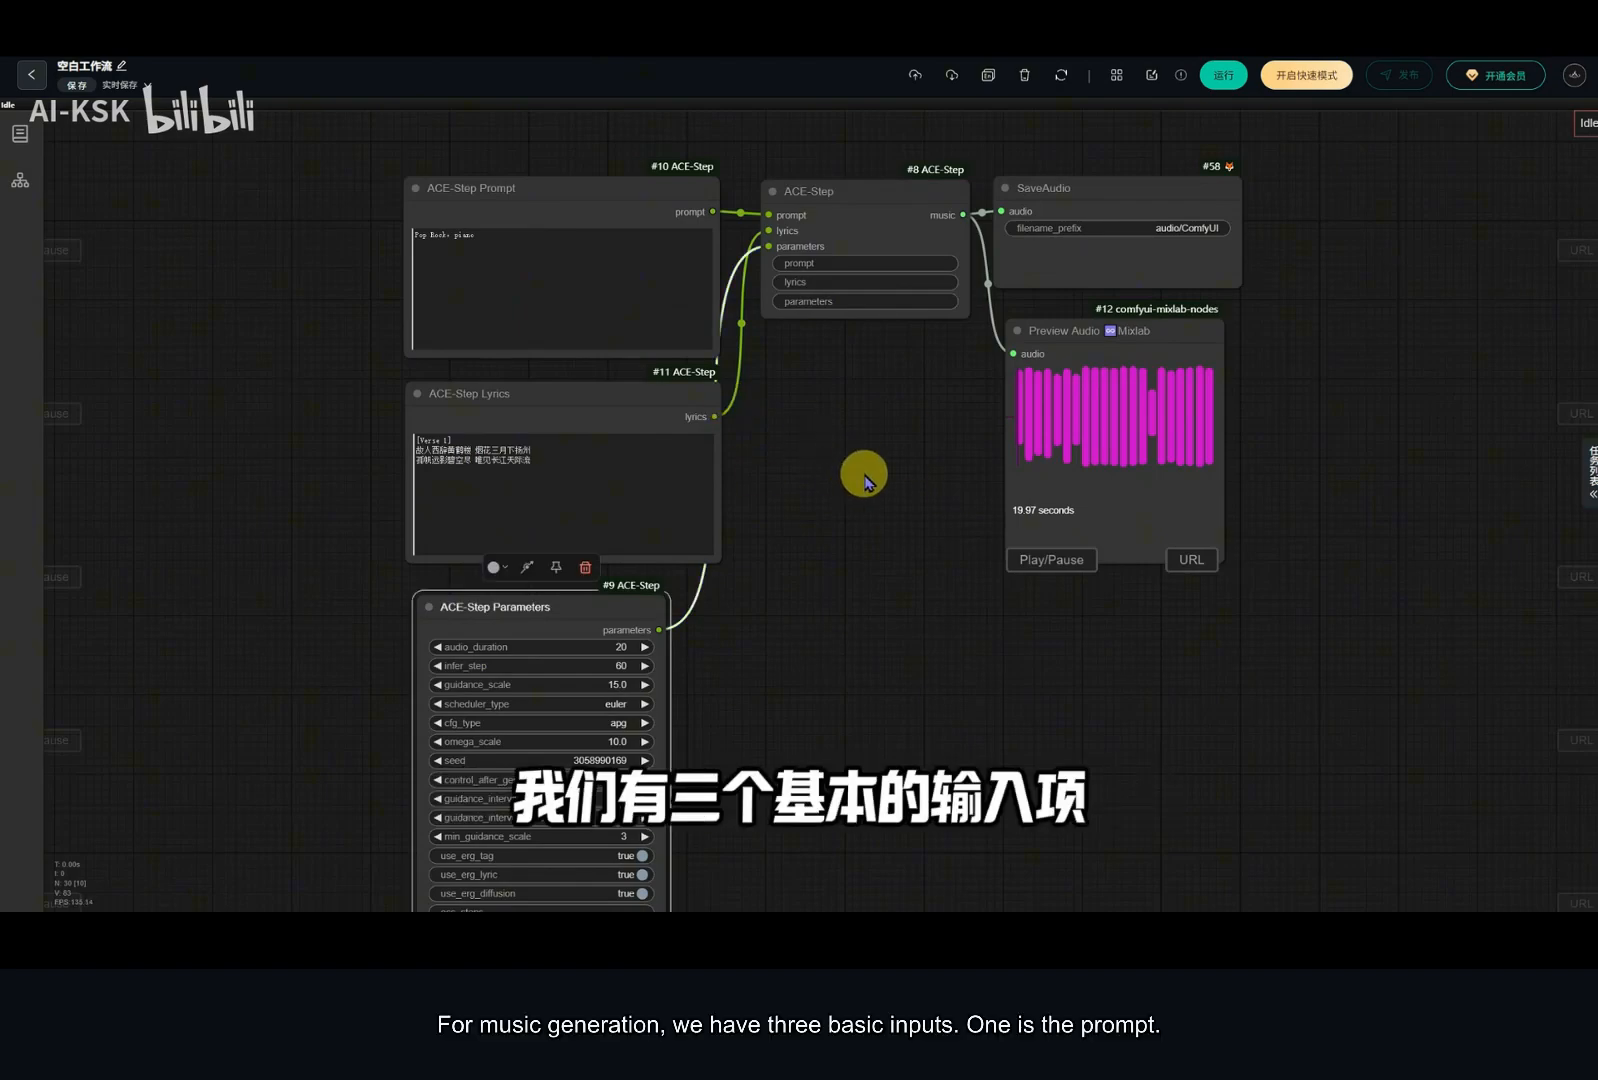
click(573, 270)
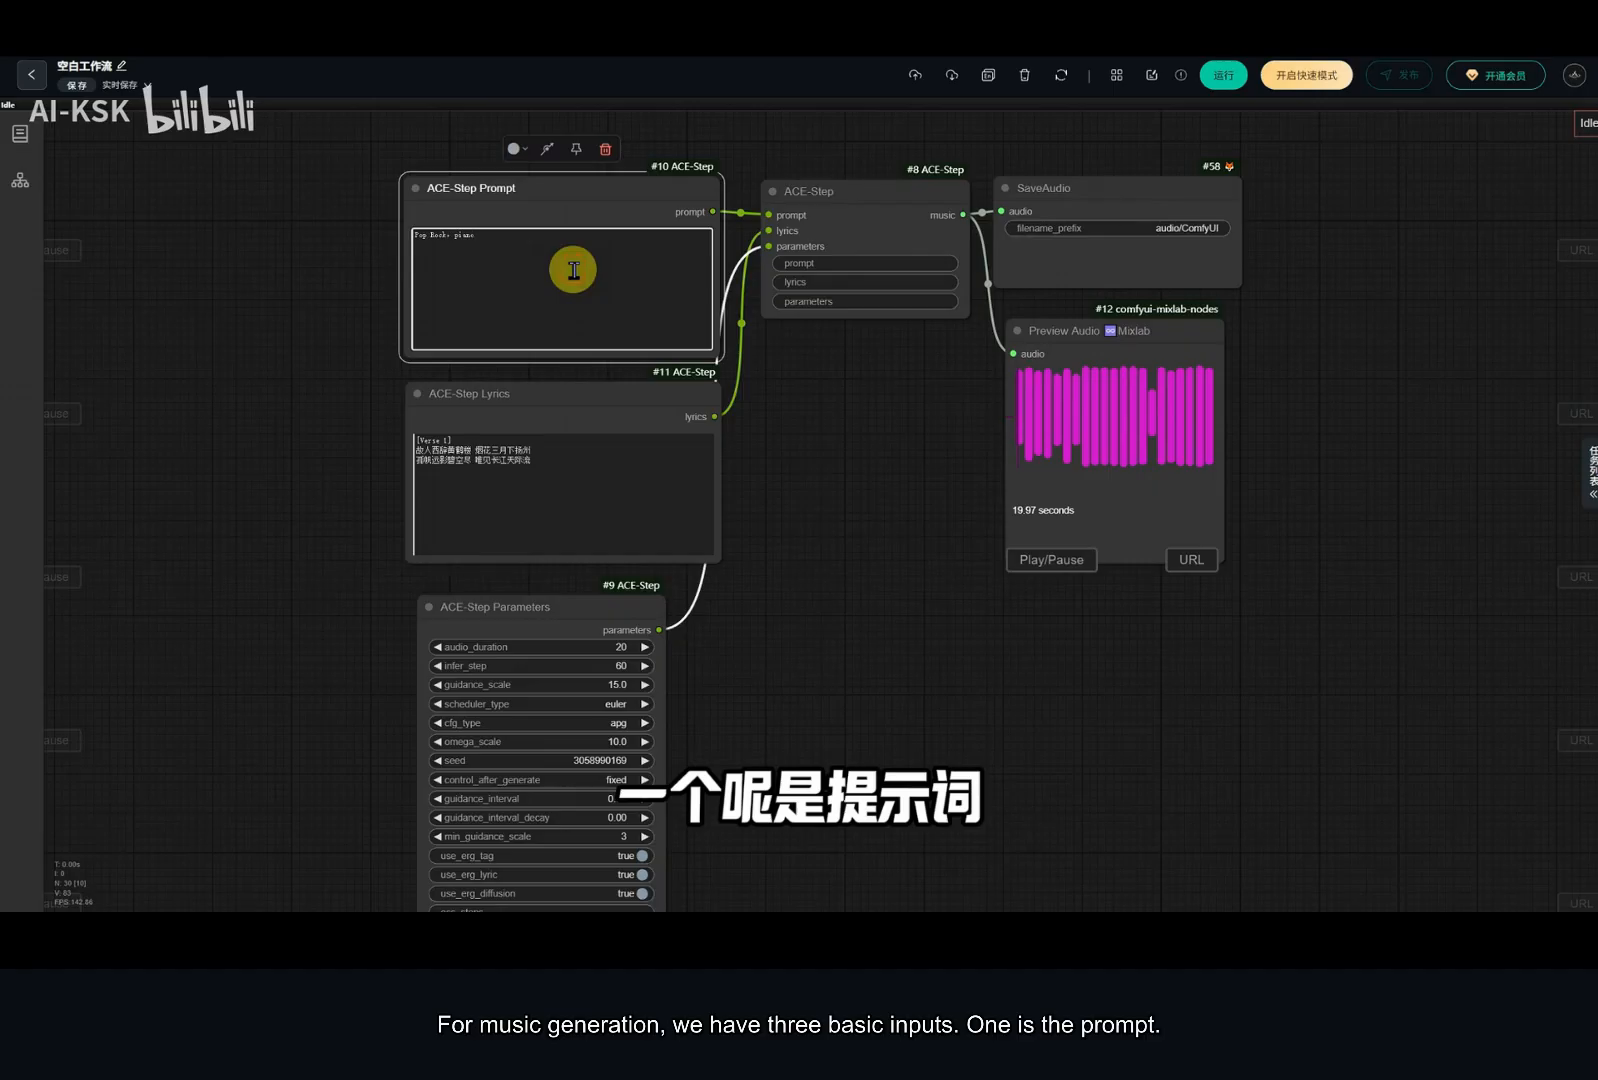
click(578, 485)
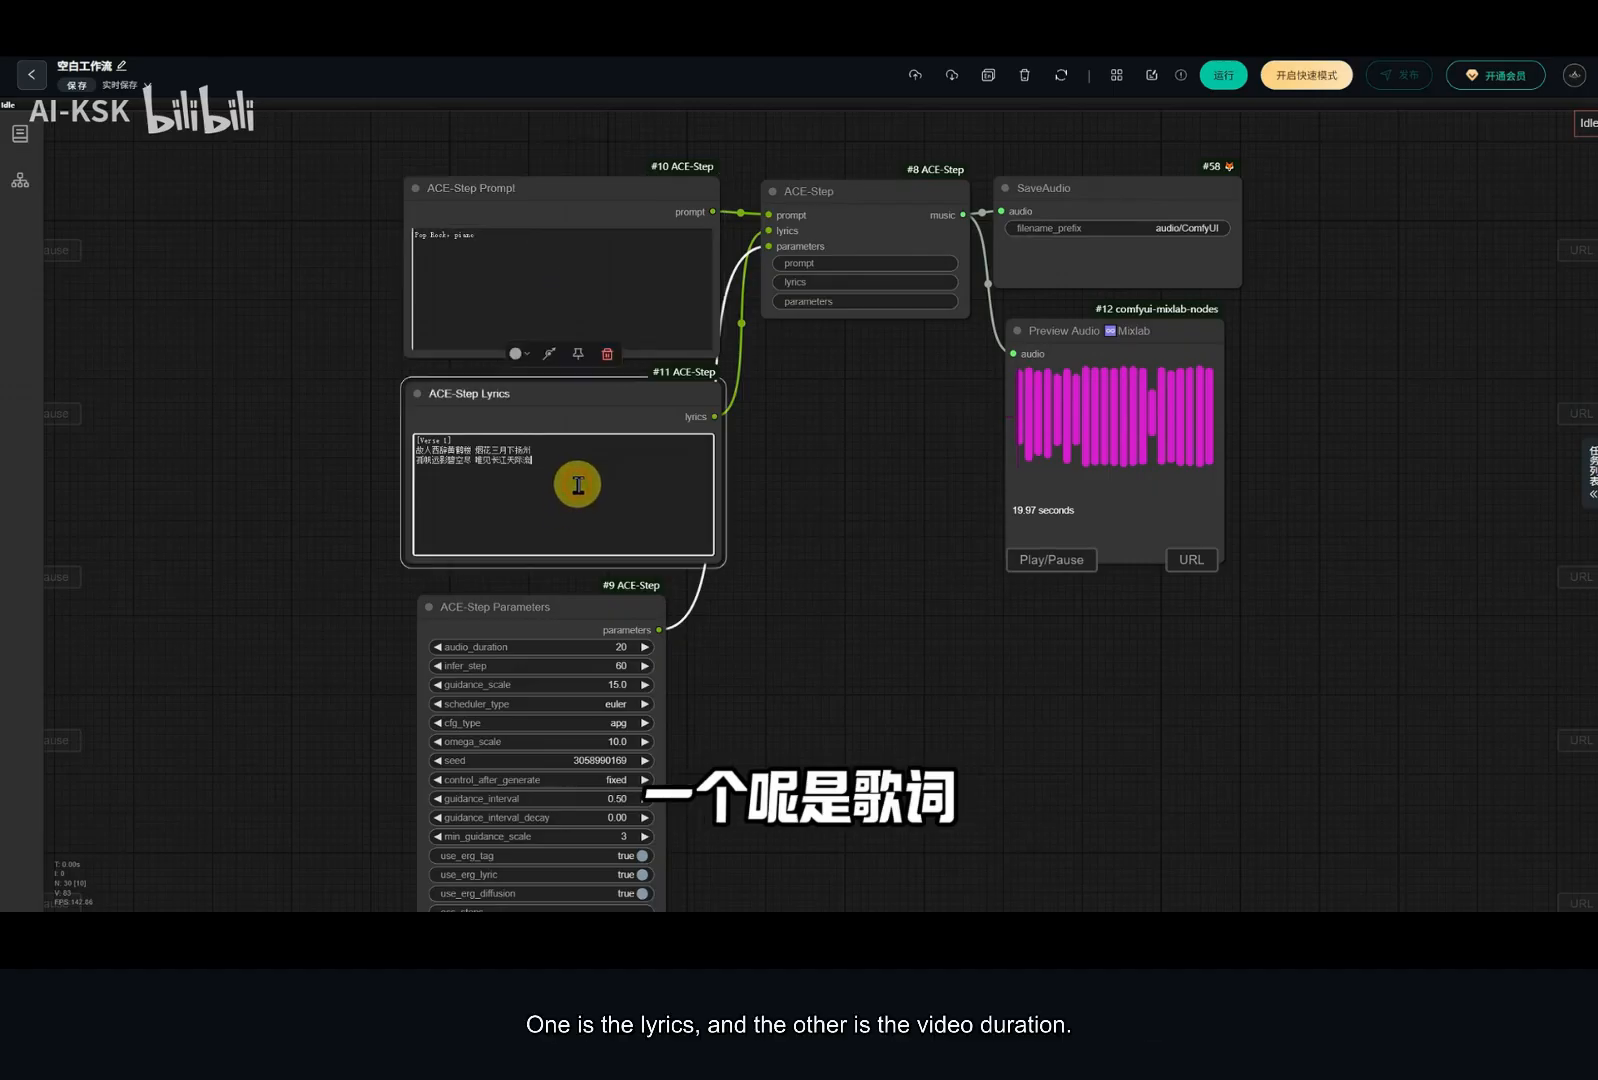
click(598, 615)
drag(706, 663, 731, 560)
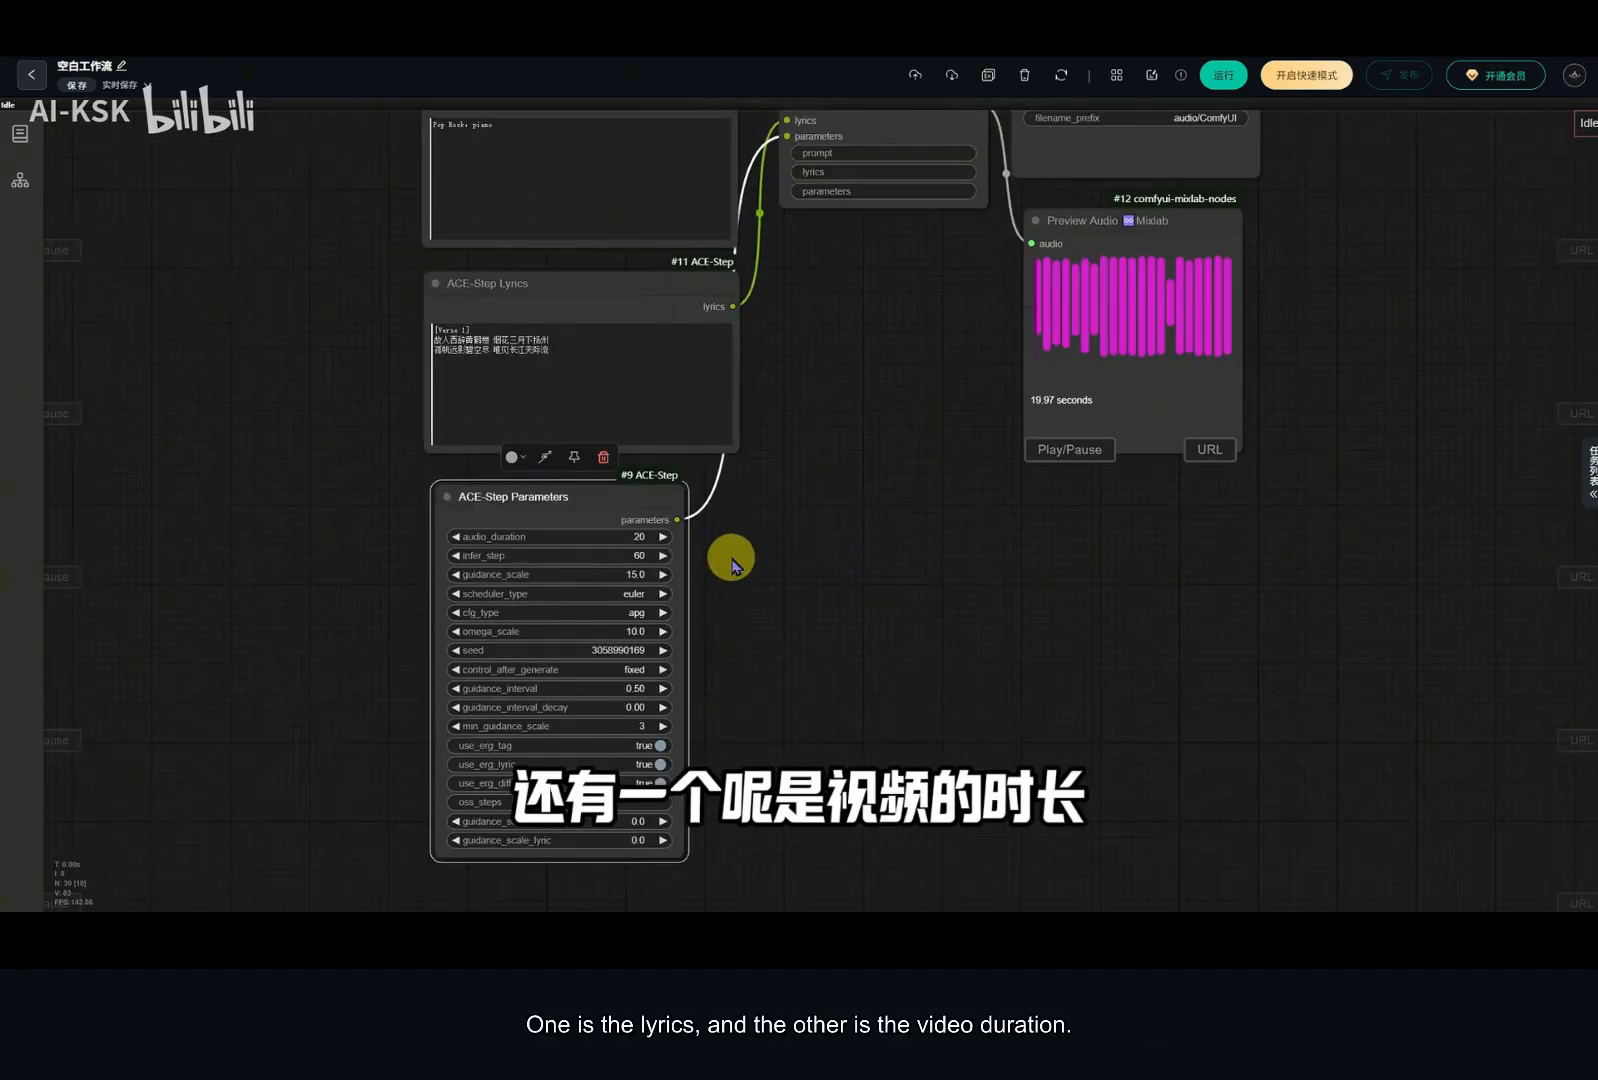
Step: Play the generated song in the basic workflow's audio preview node, and pause it
scroll(731, 560, up, 5)
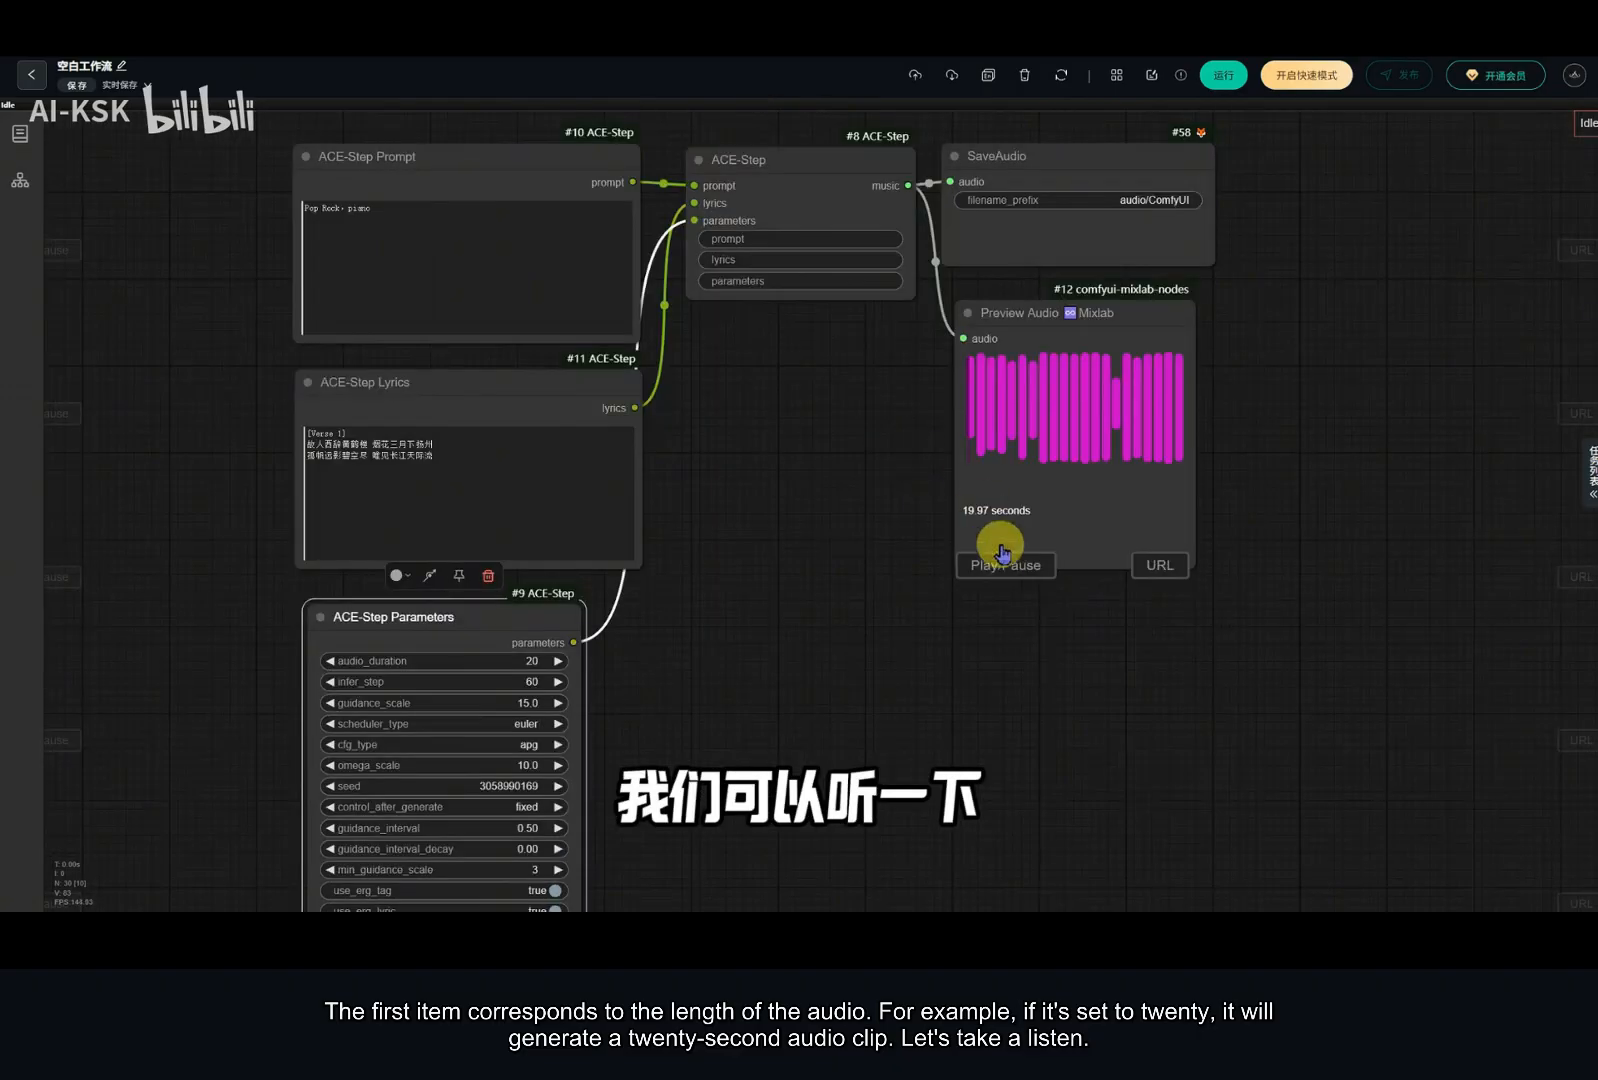
click(1003, 565)
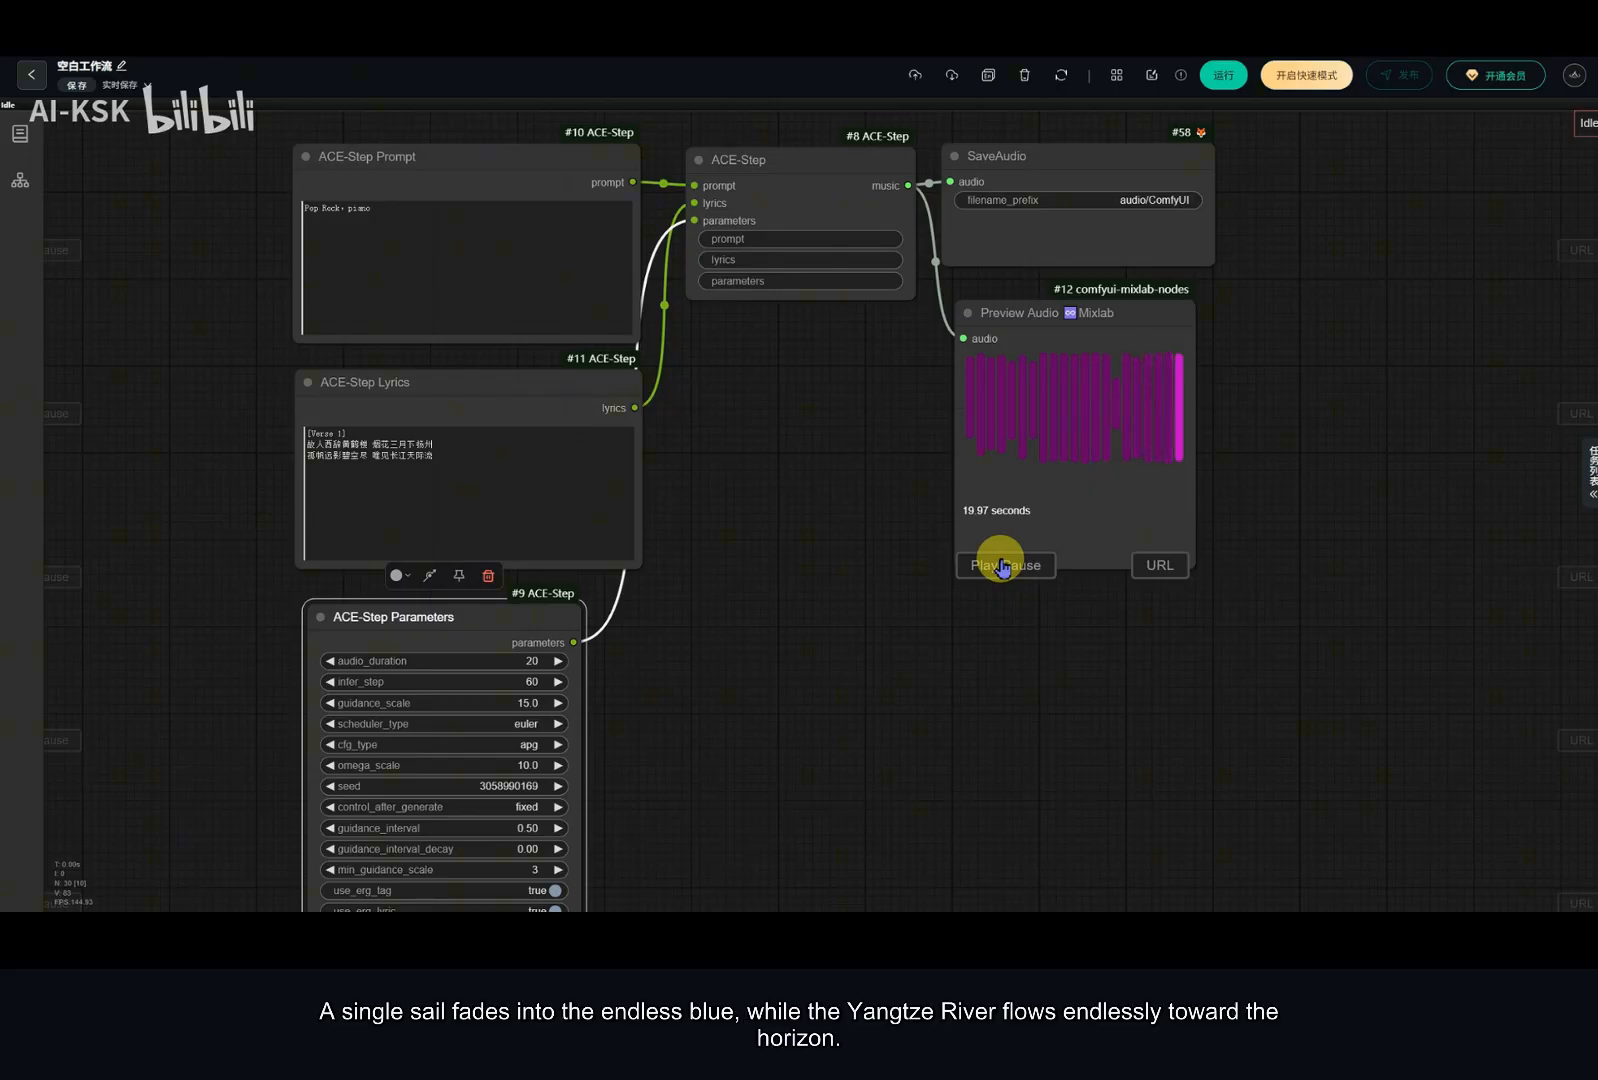
click(1003, 566)
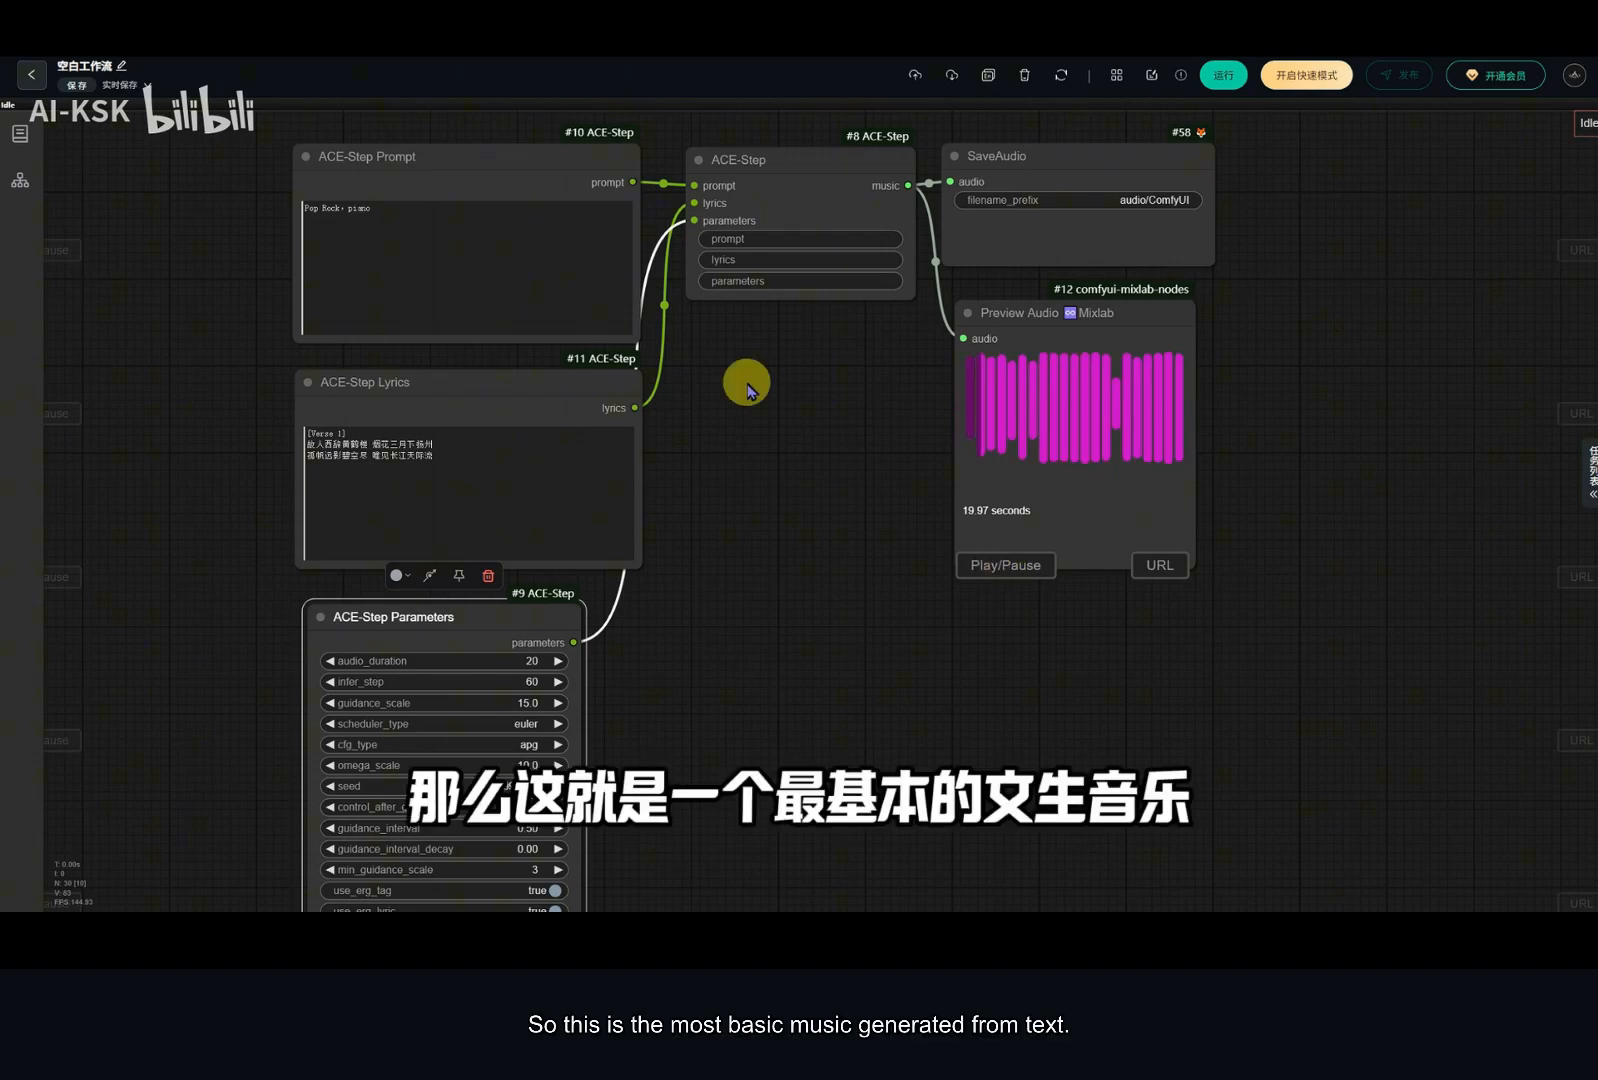
Step: Review the style tags in the prompt node and the verse in the lyrics node of the basic generation workflow
scroll(747, 390, up, 3)
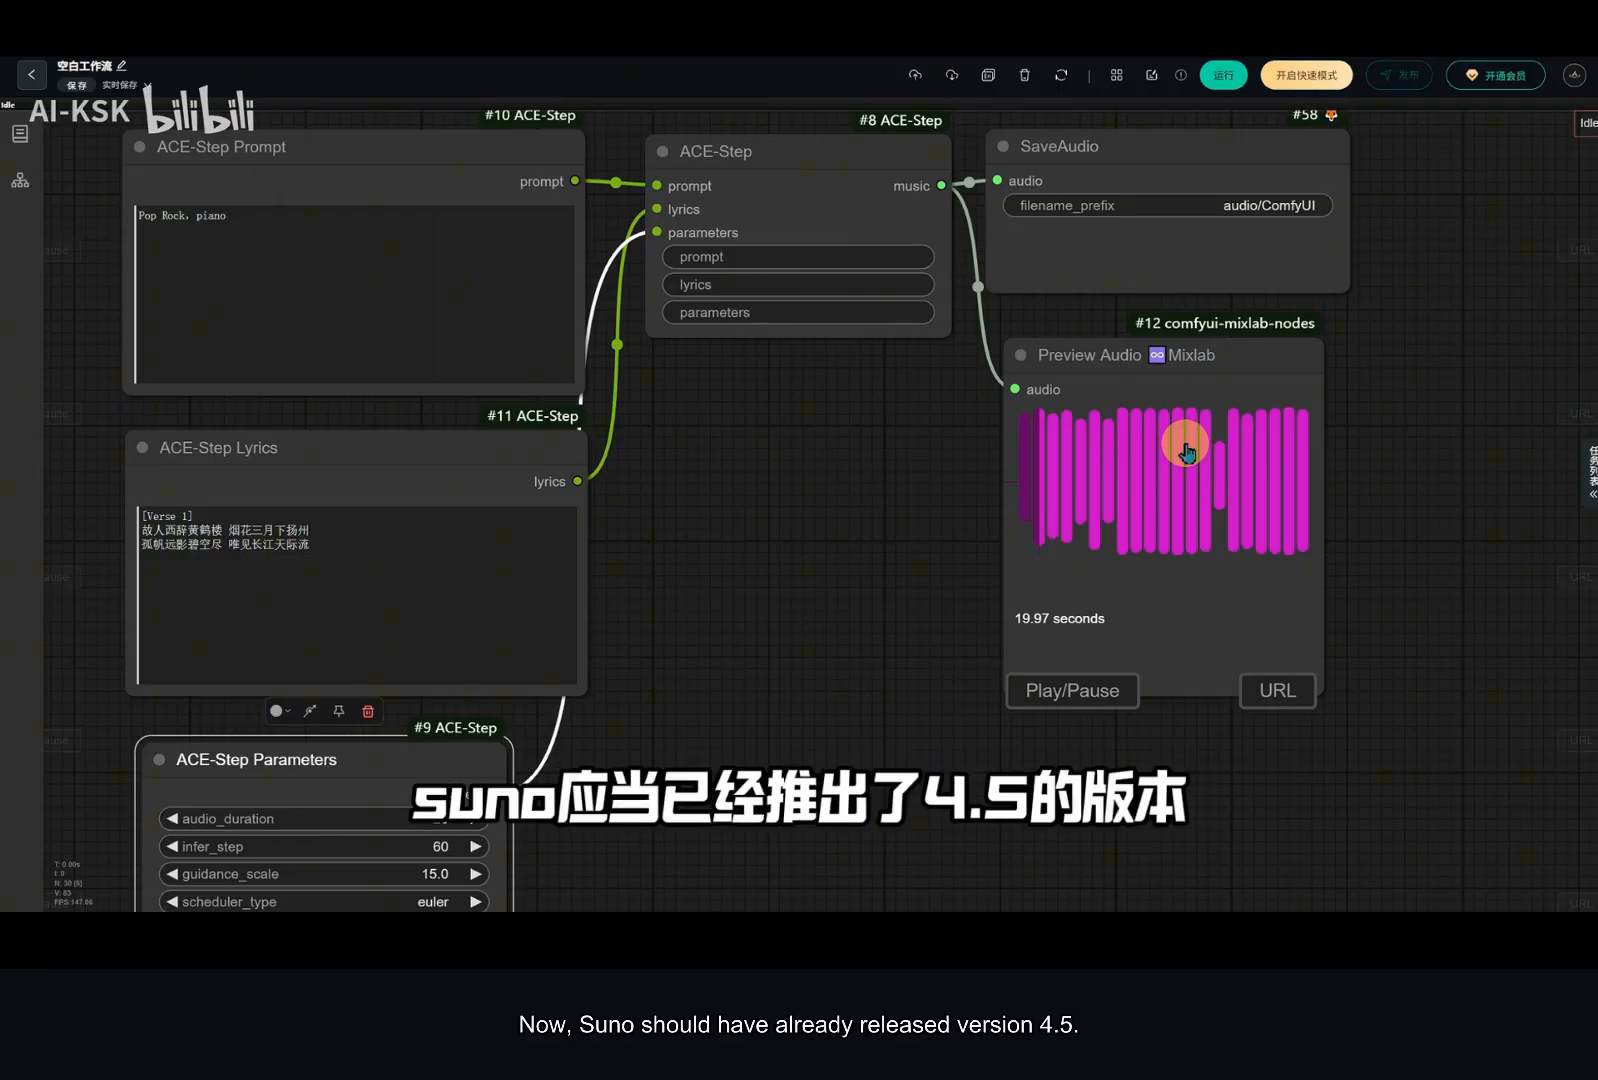
scroll(885, 428, down, 1)
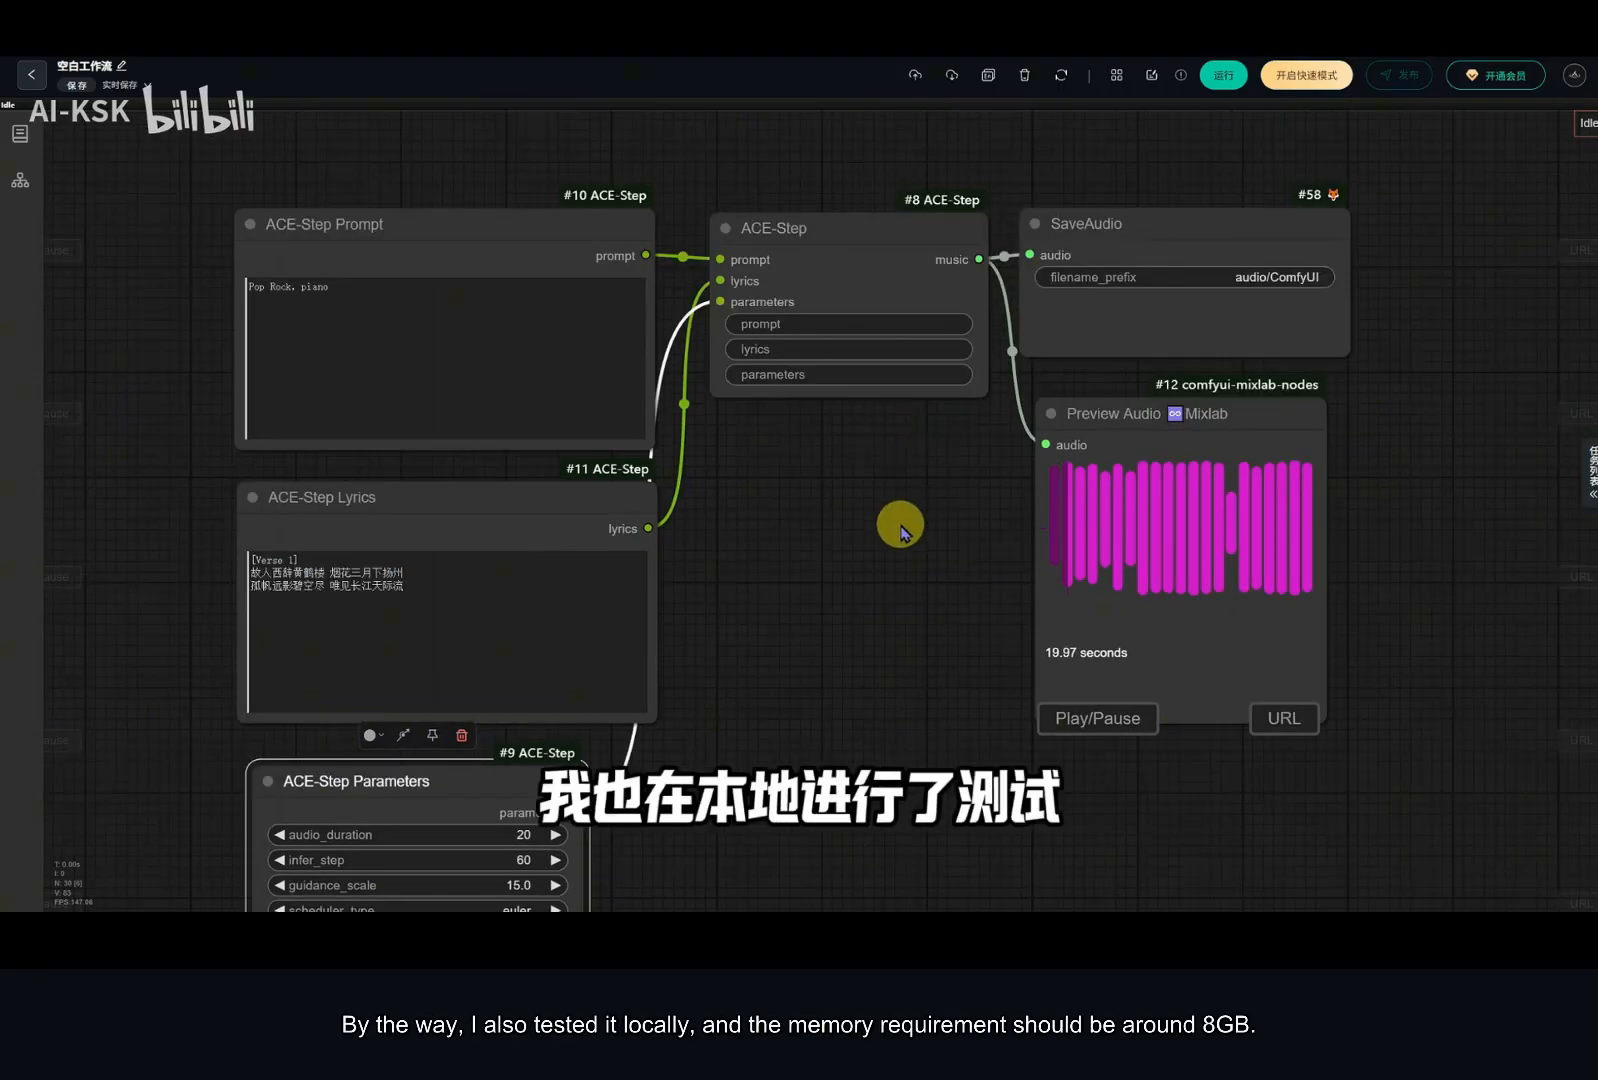
scroll(885, 535, down, 1)
drag(885, 535, 905, 471)
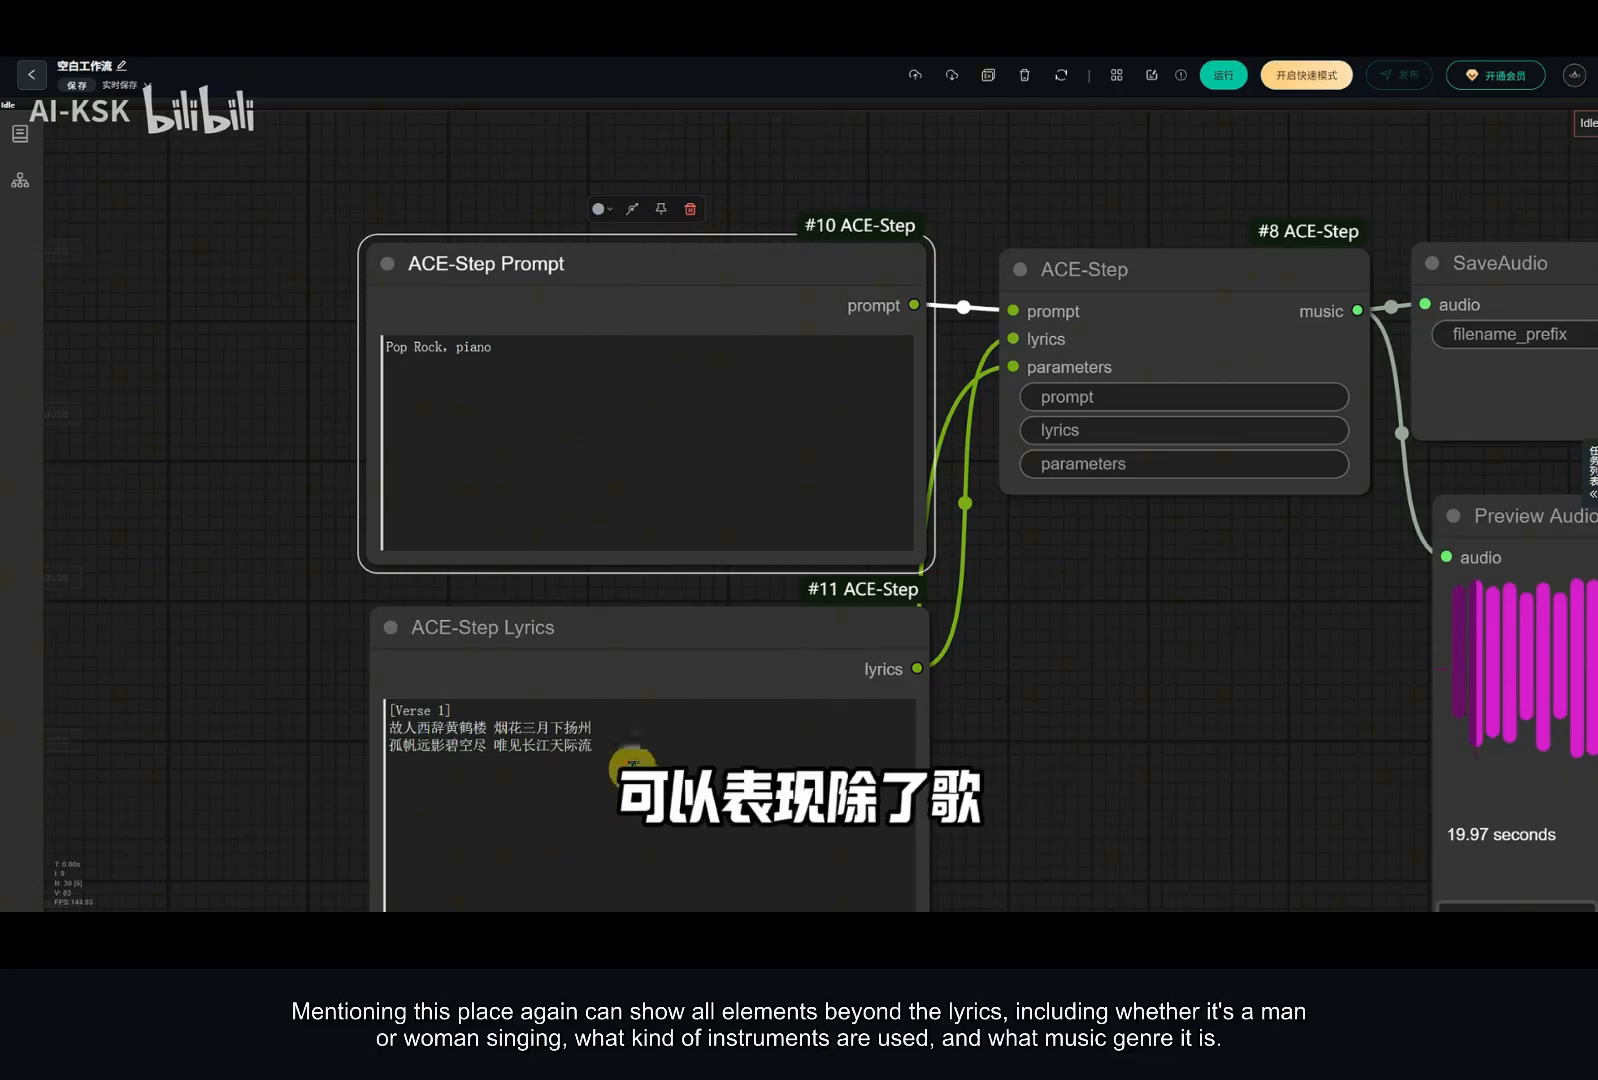
click(642, 751)
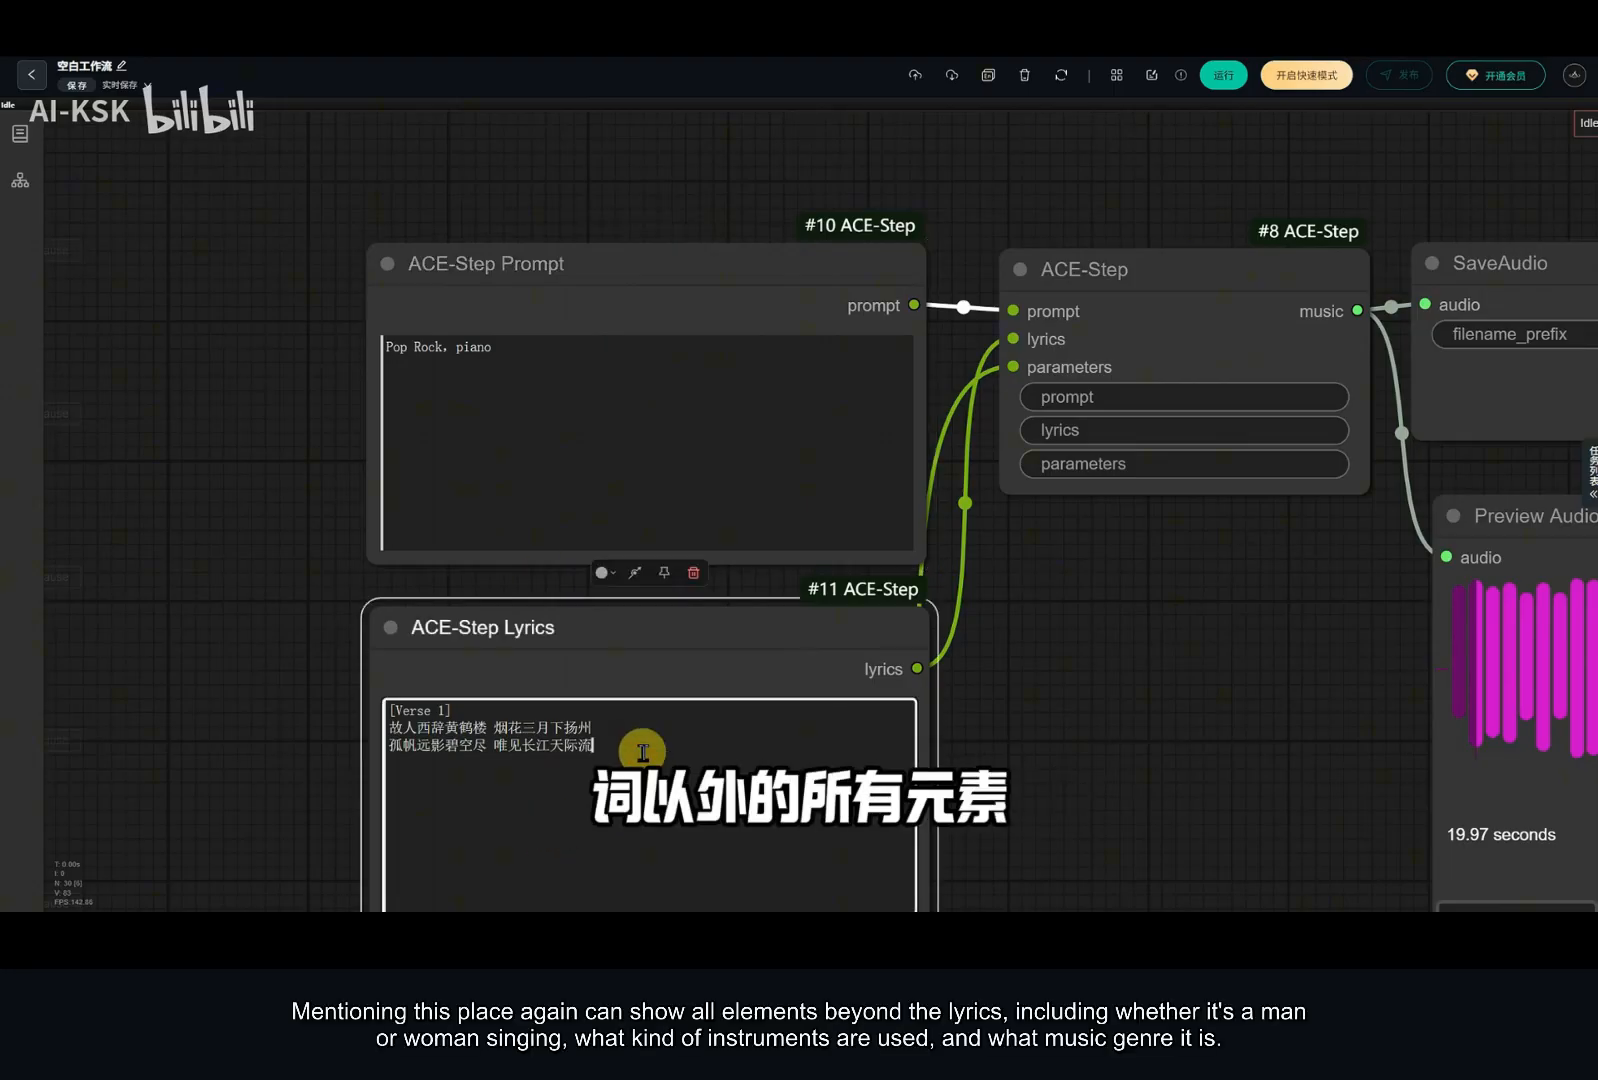
click(613, 382)
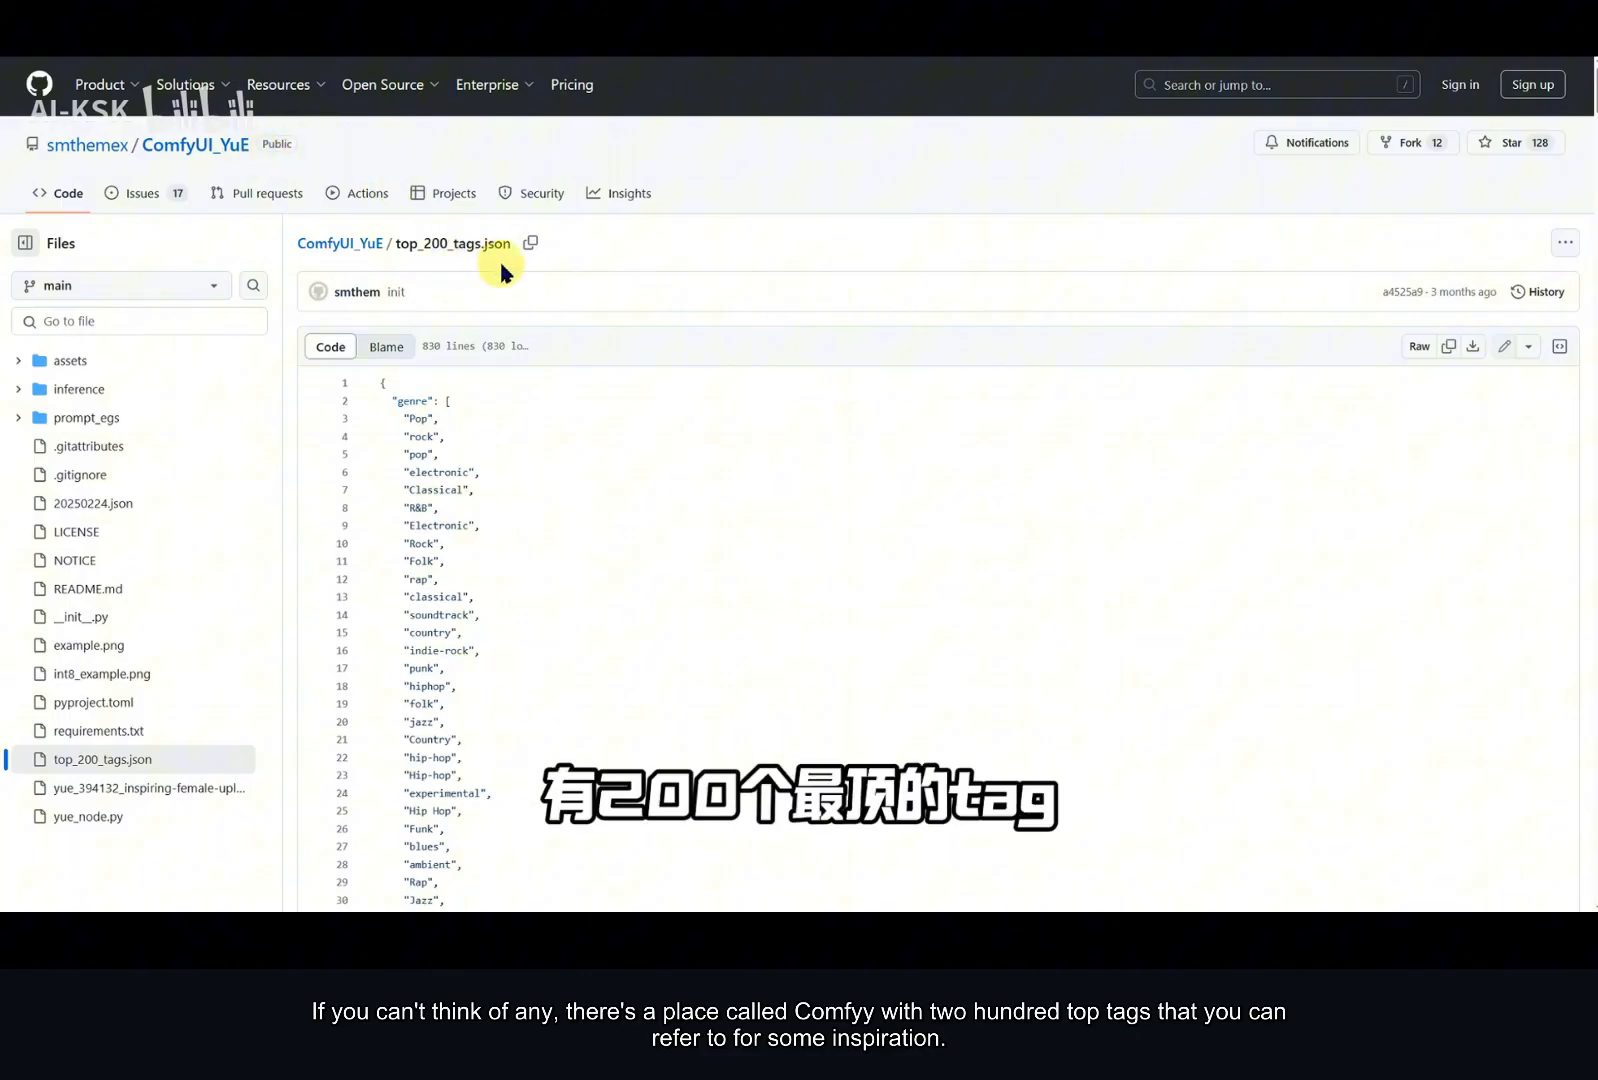
Step: Look through the genre tags in top_200_tags.json and the multiple-languages section of the official ACE-Step README
scroll(499, 258, down, 2)
drag(396, 355, 610, 645)
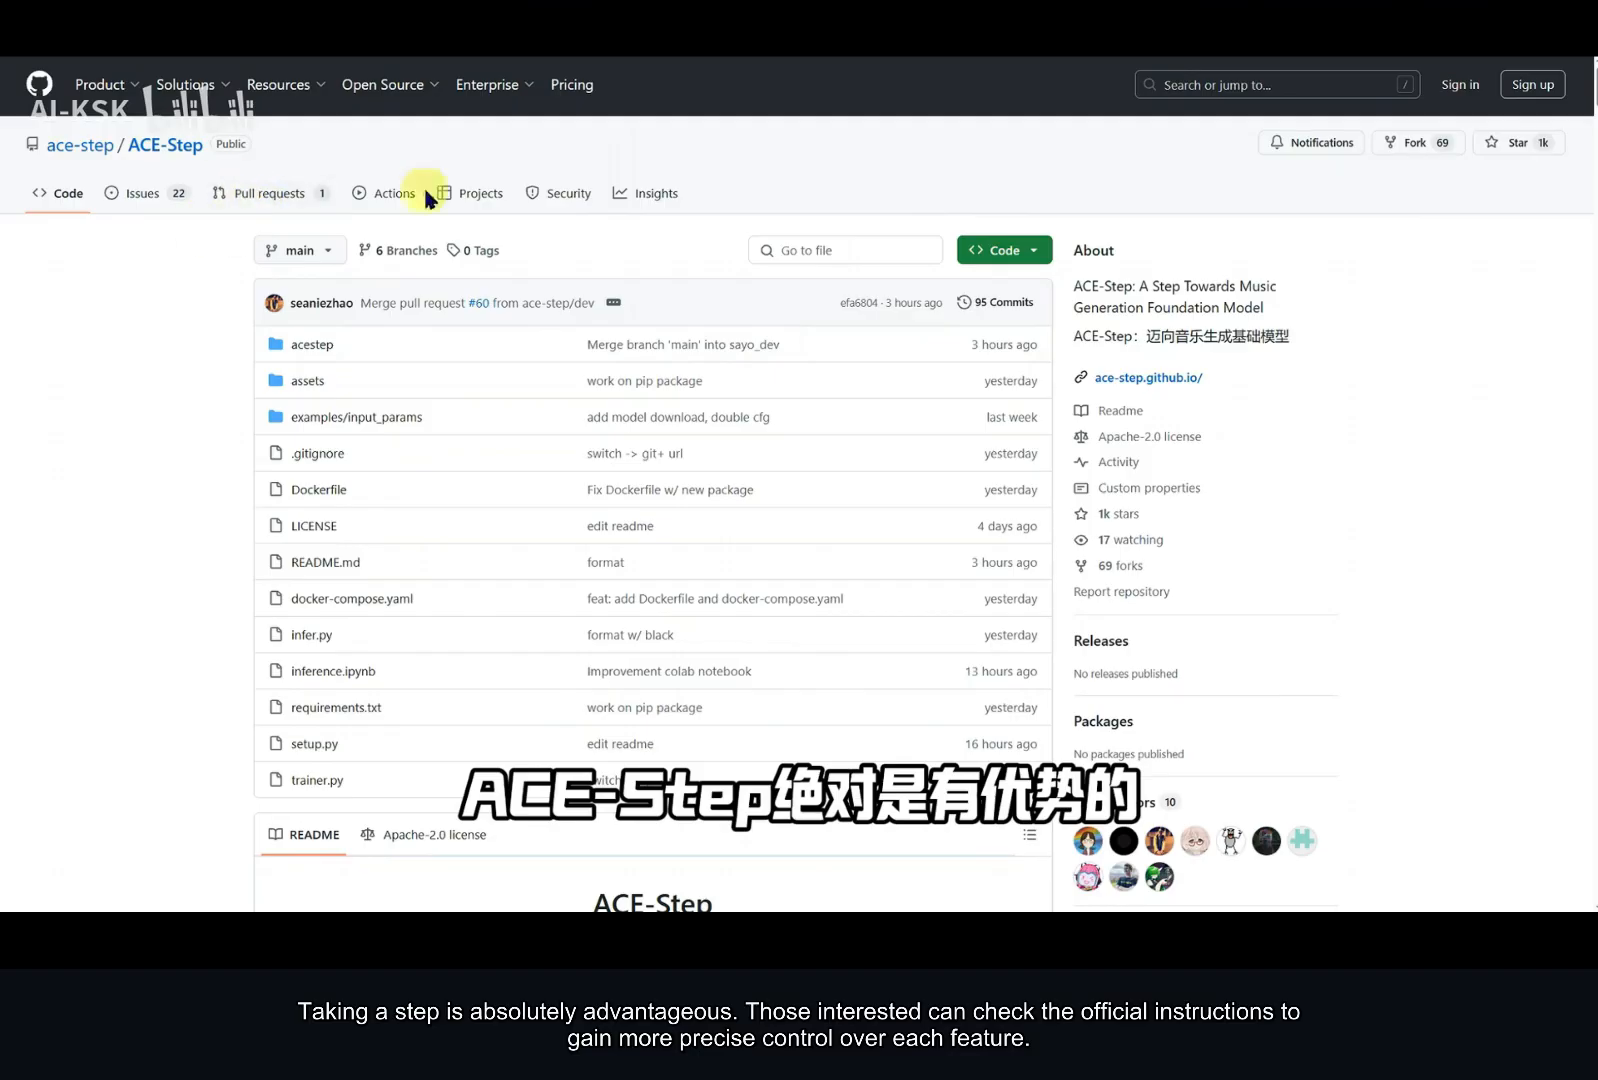
scroll(652, 435, down, 15)
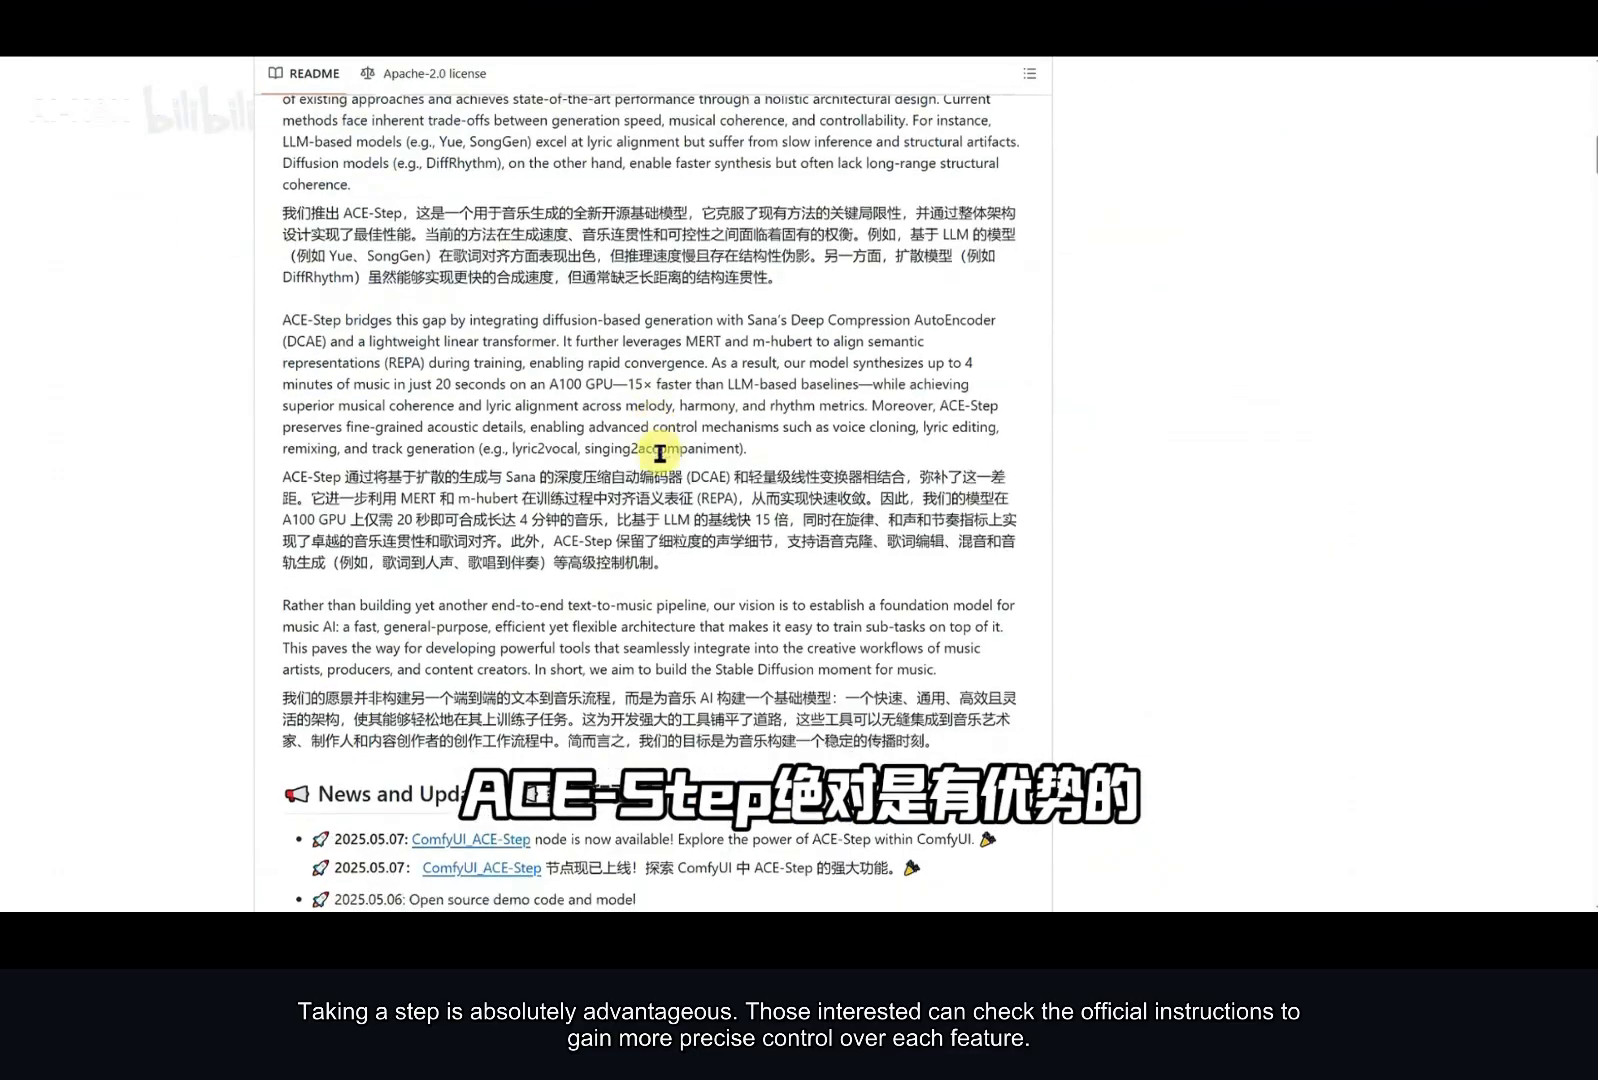
scroll(660, 453, down, 10)
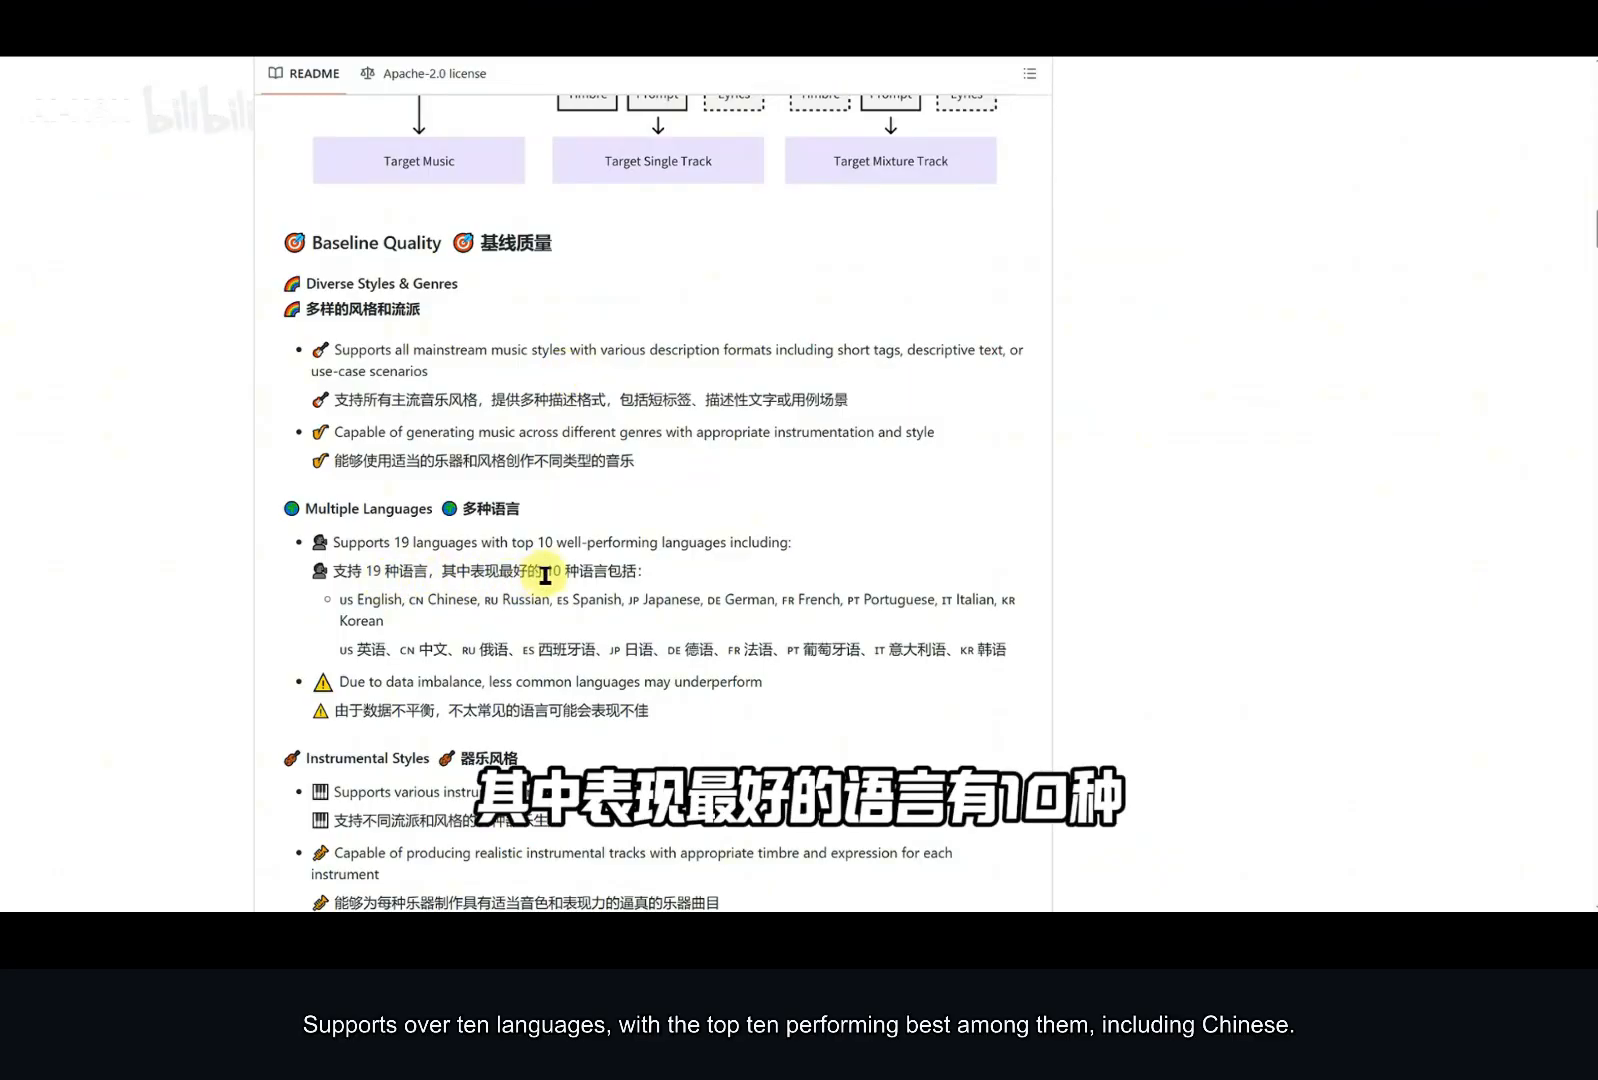
drag(414, 650, 463, 653)
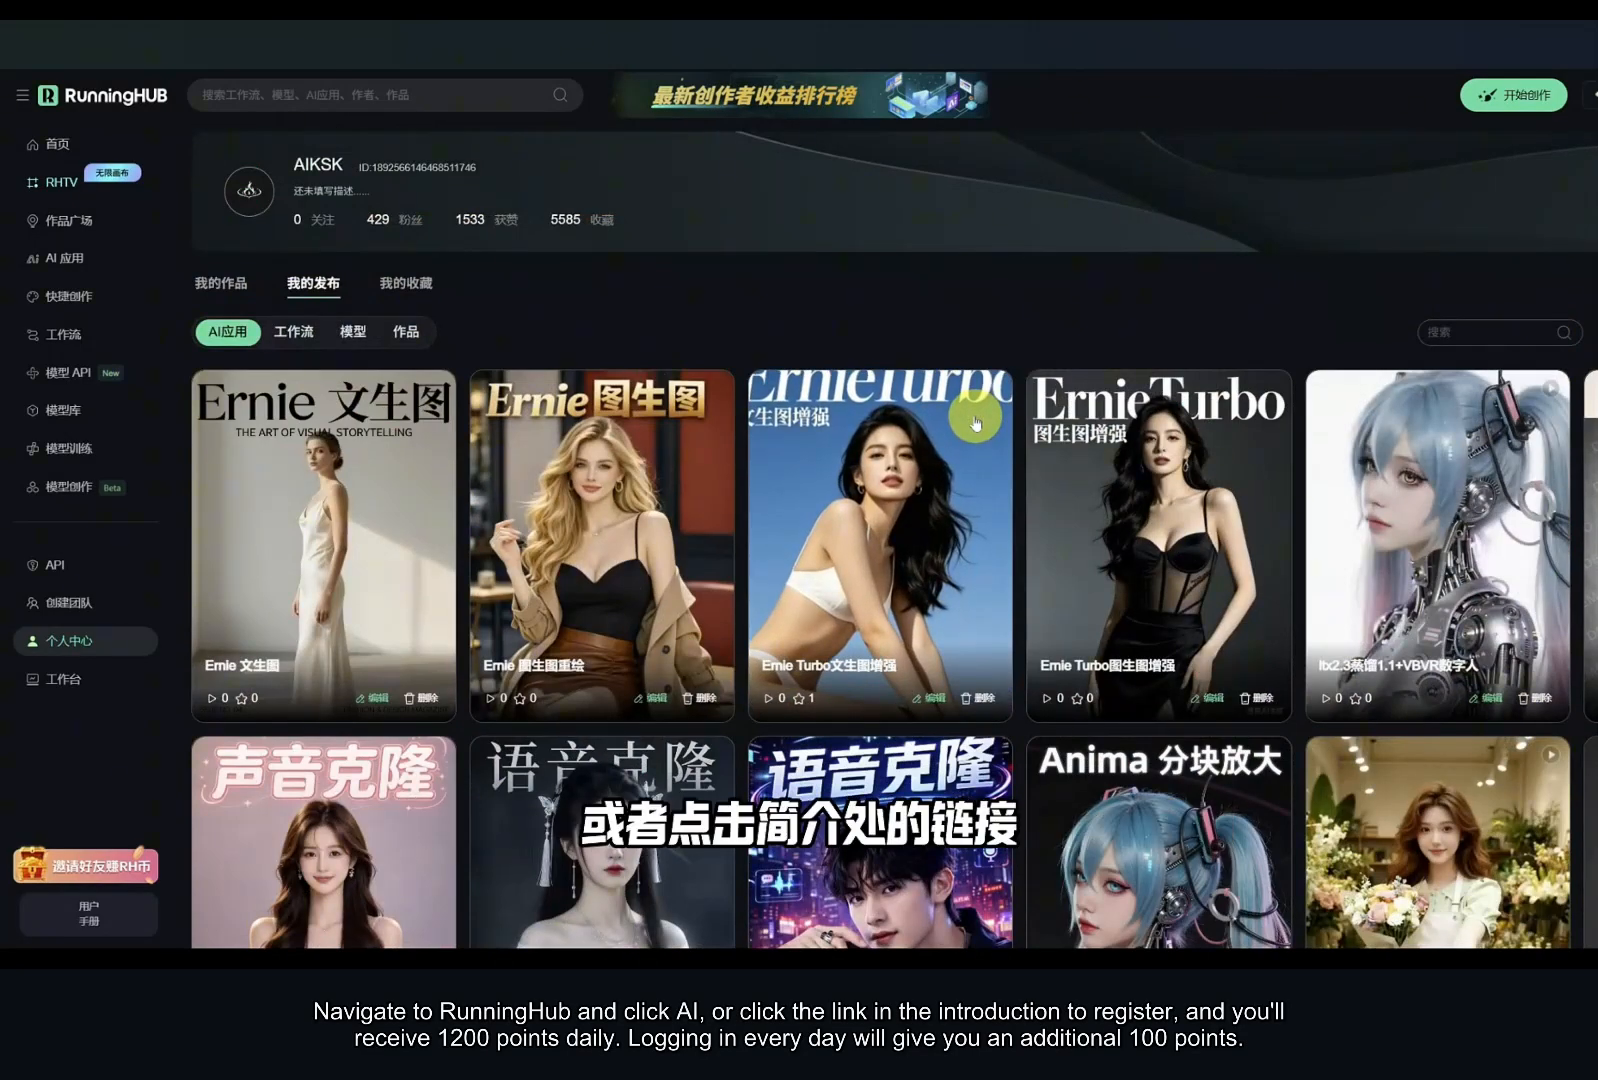
Step: Browse the published AI apps and workflows on the RunningHub profile page
scroll(977, 420, down, 5)
scroll(980, 428, down, 5)
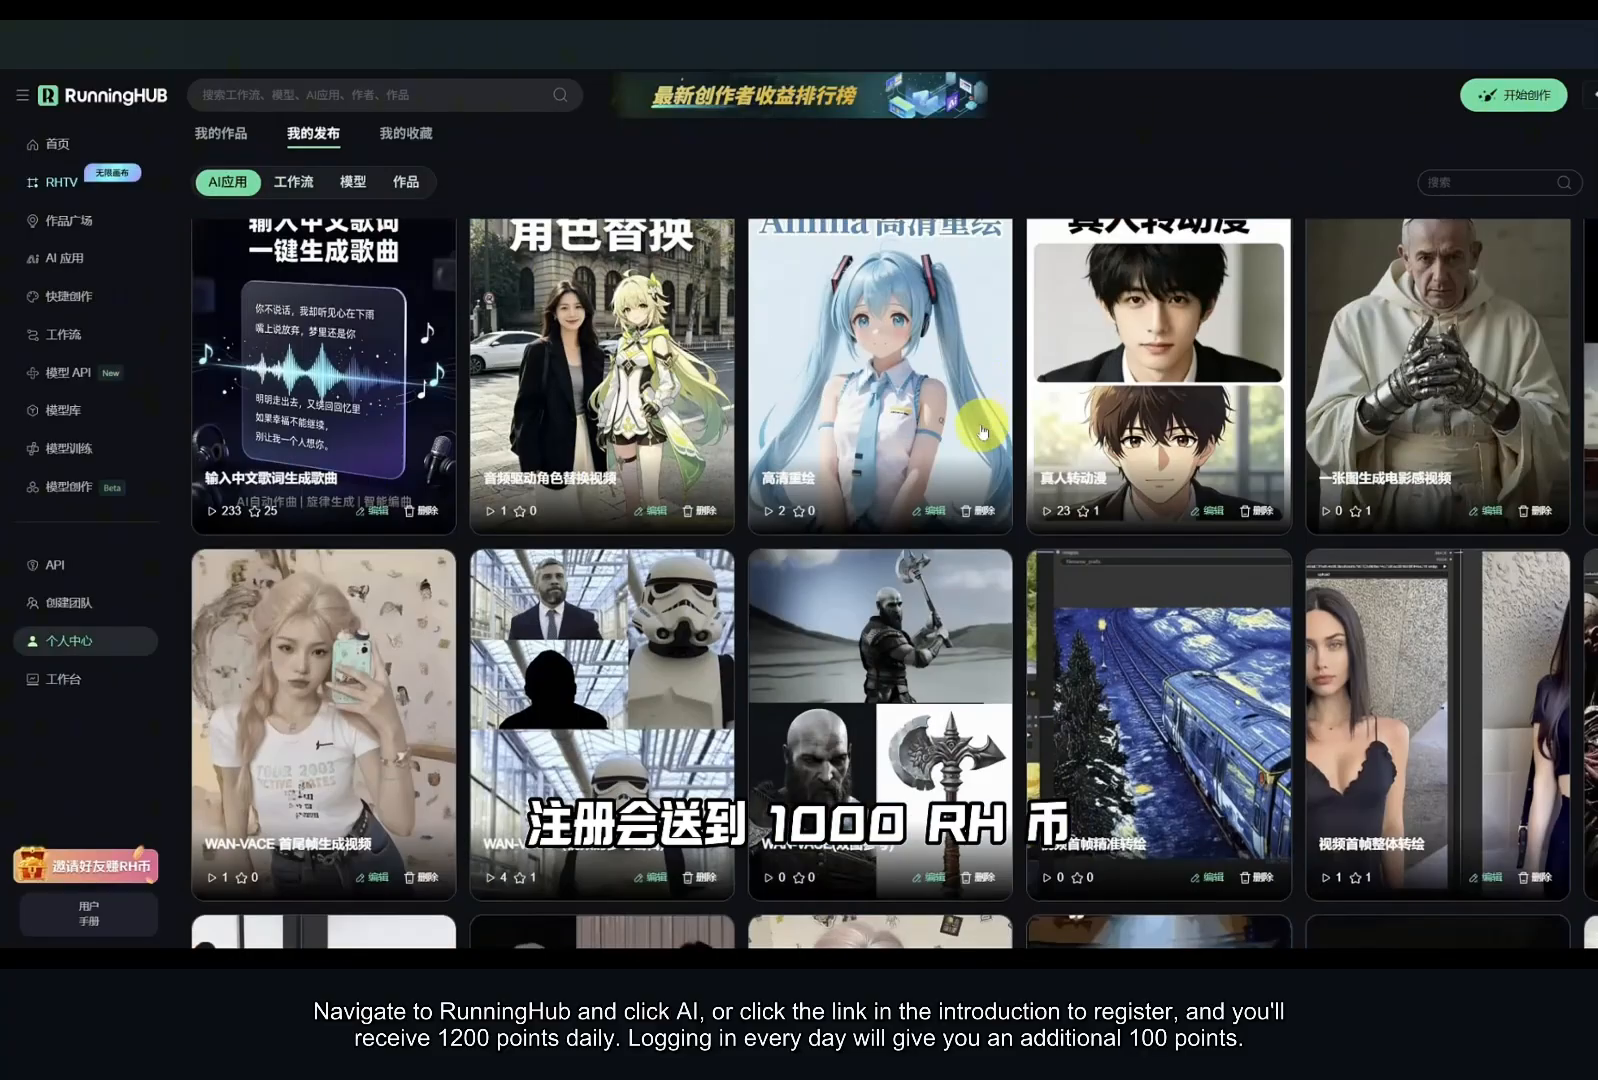
scroll(982, 432, down, 3)
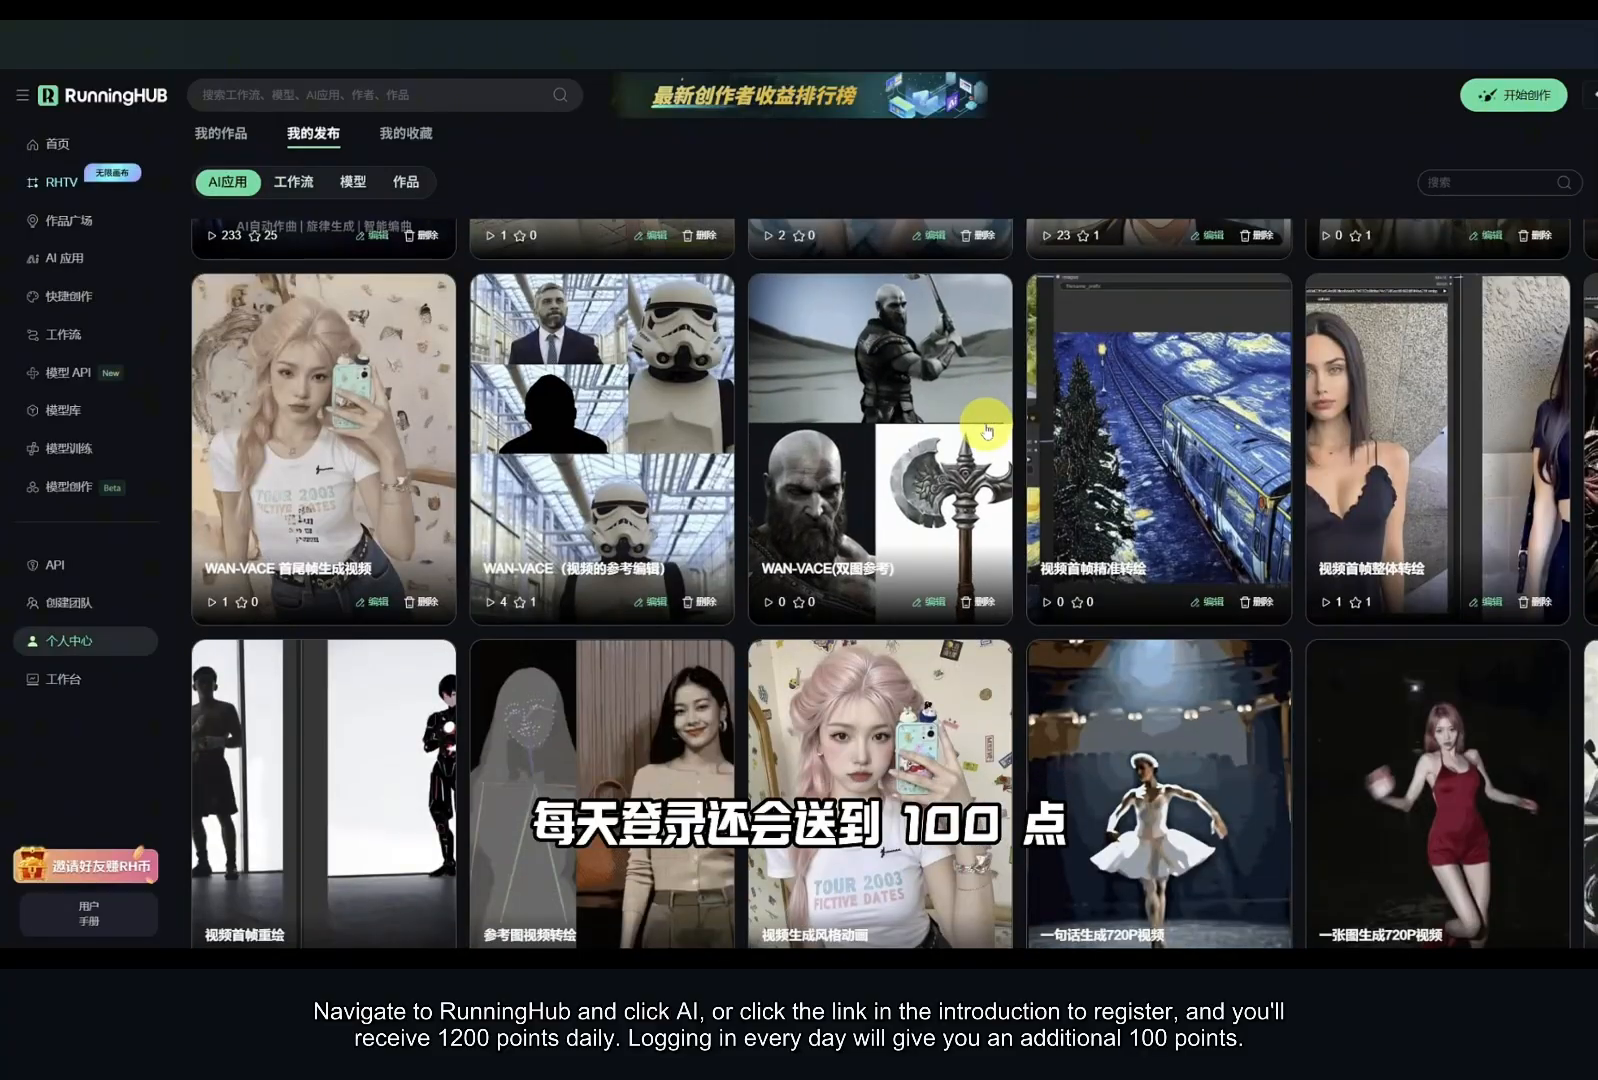
scroll(985, 430, down, 3)
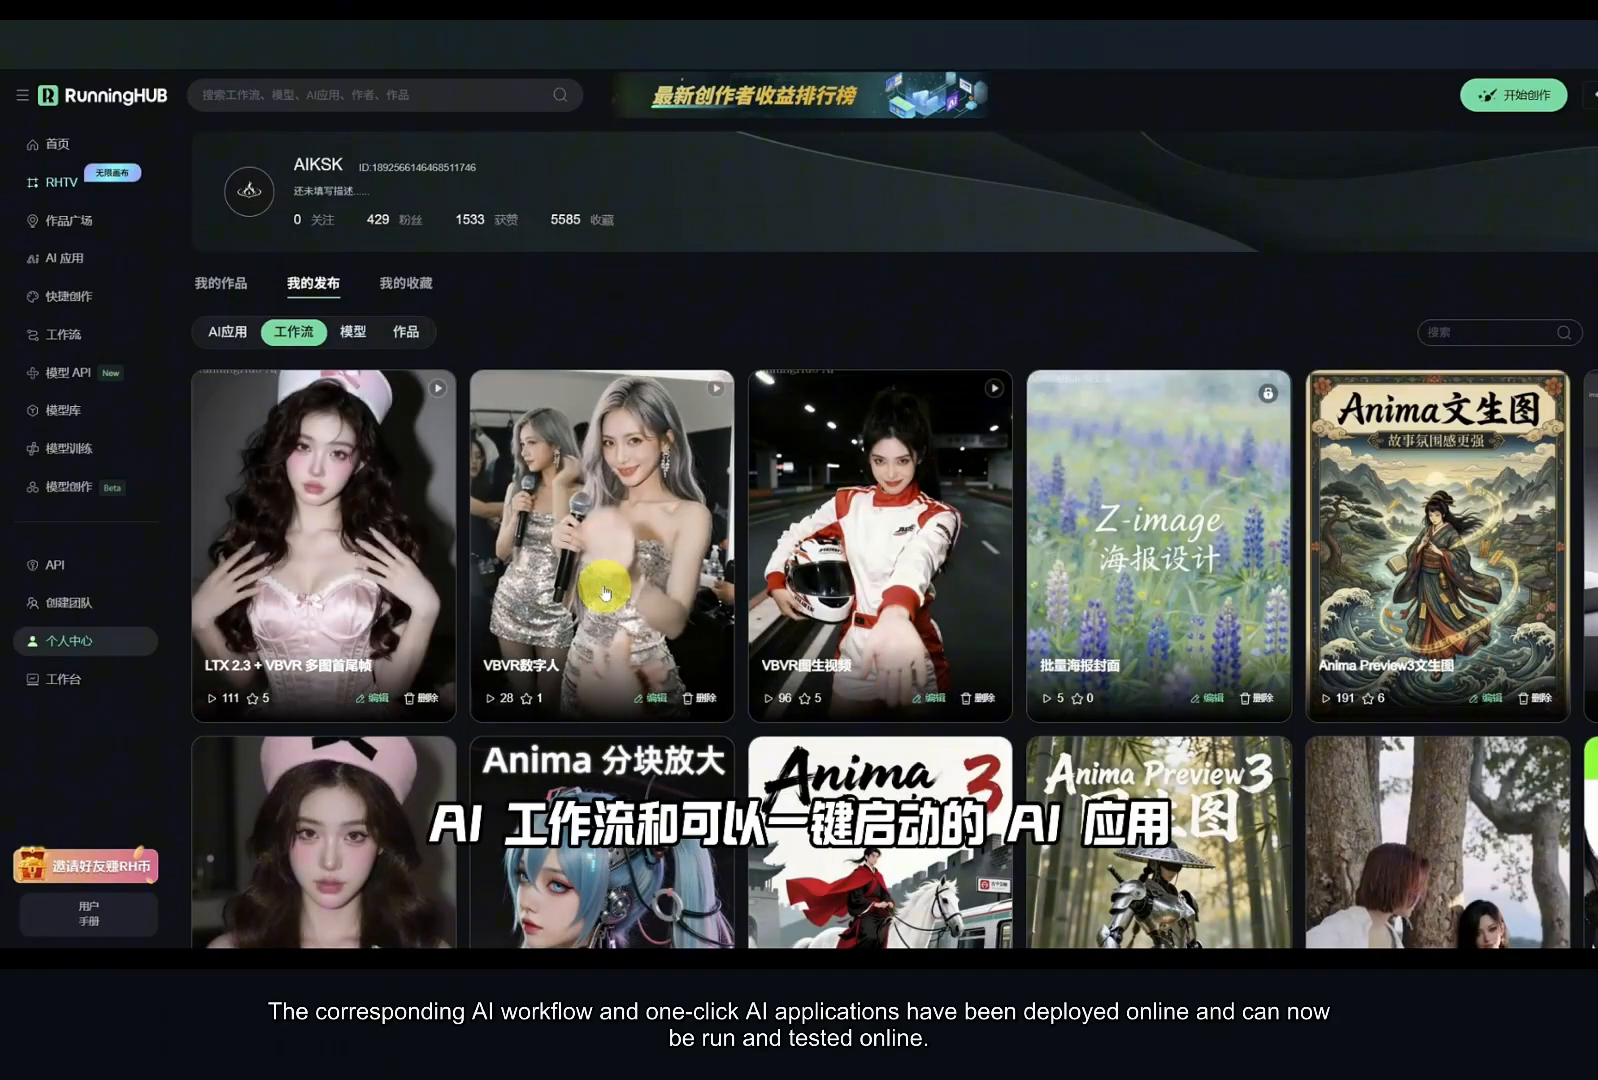
click(254, 588)
scroll(240, 560, down, 3)
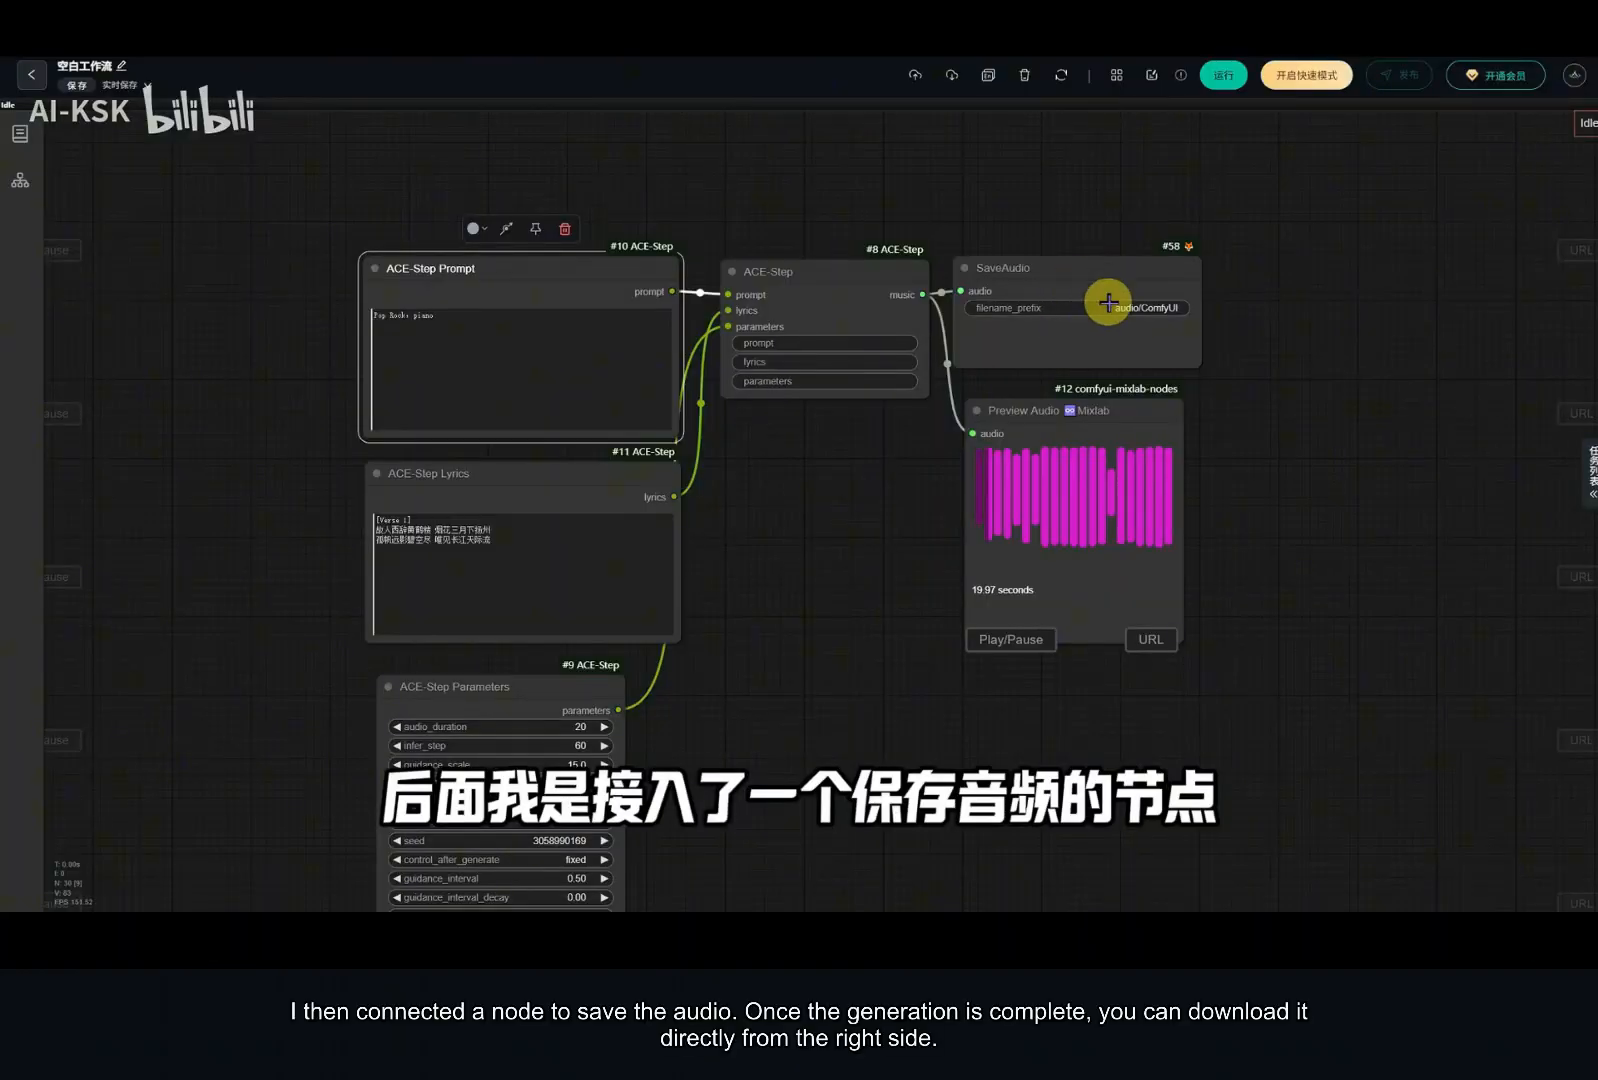
Step: Open the task list for the saved output, and inspect the prompt and lyrics of the music extension workflow
click(1590, 468)
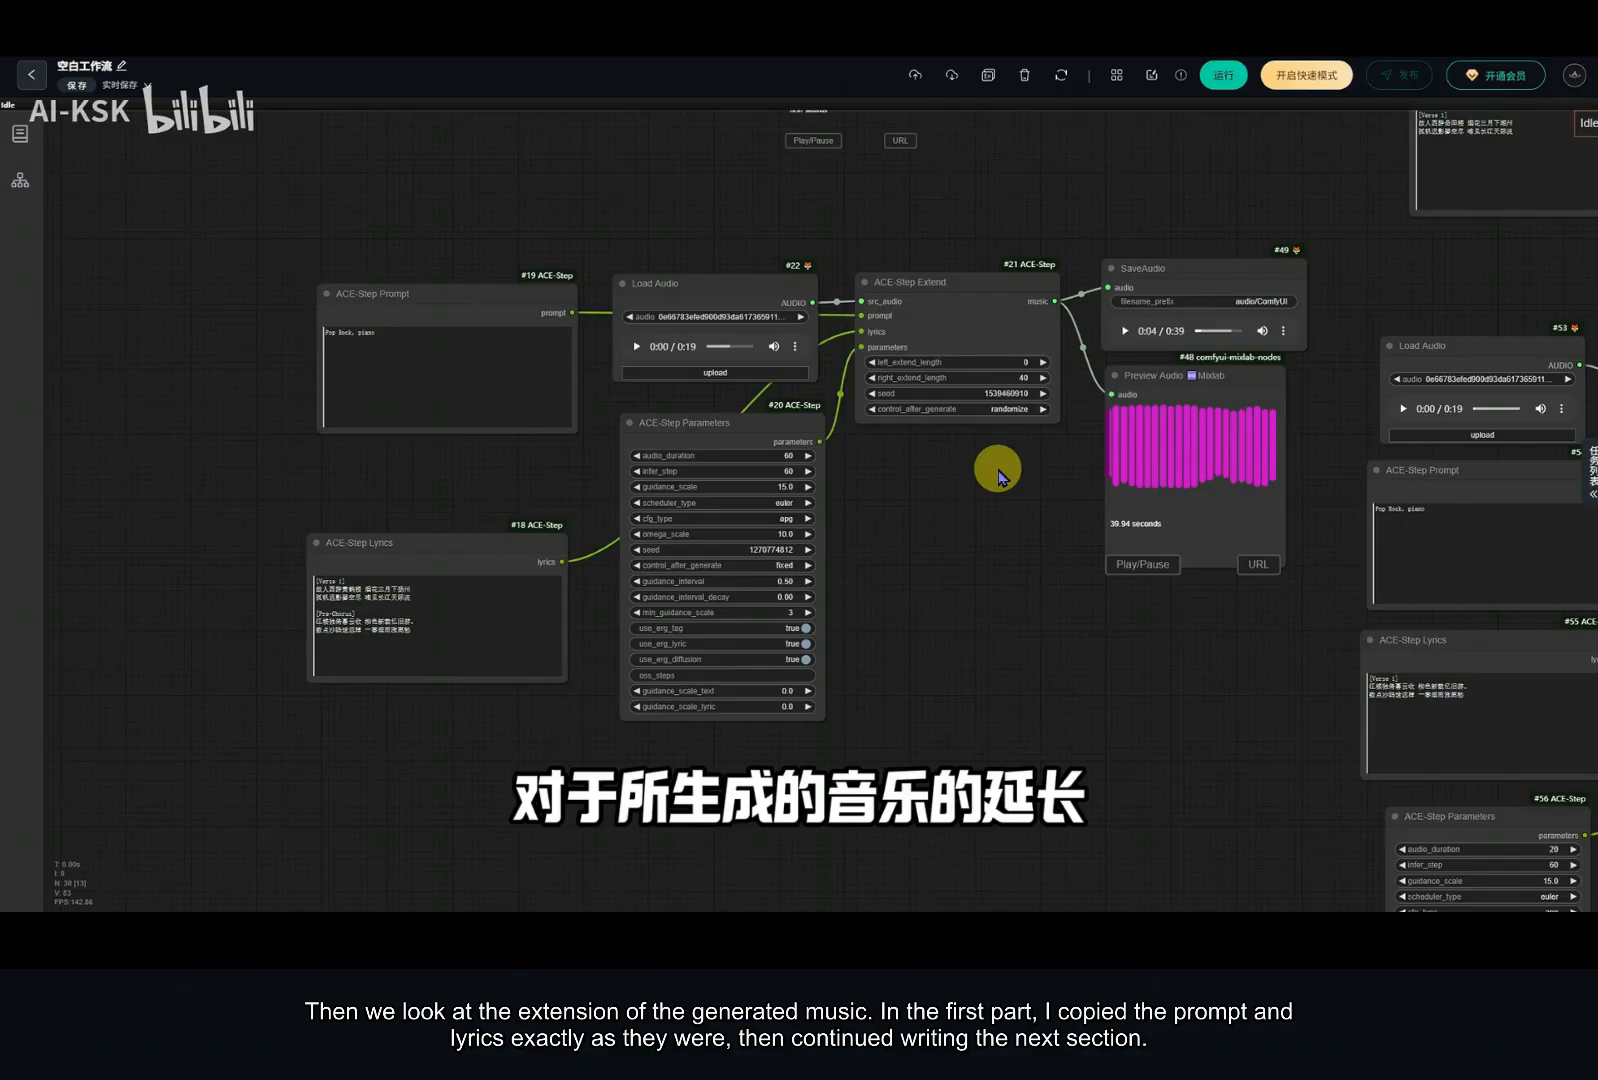
drag(535, 510, 540, 417)
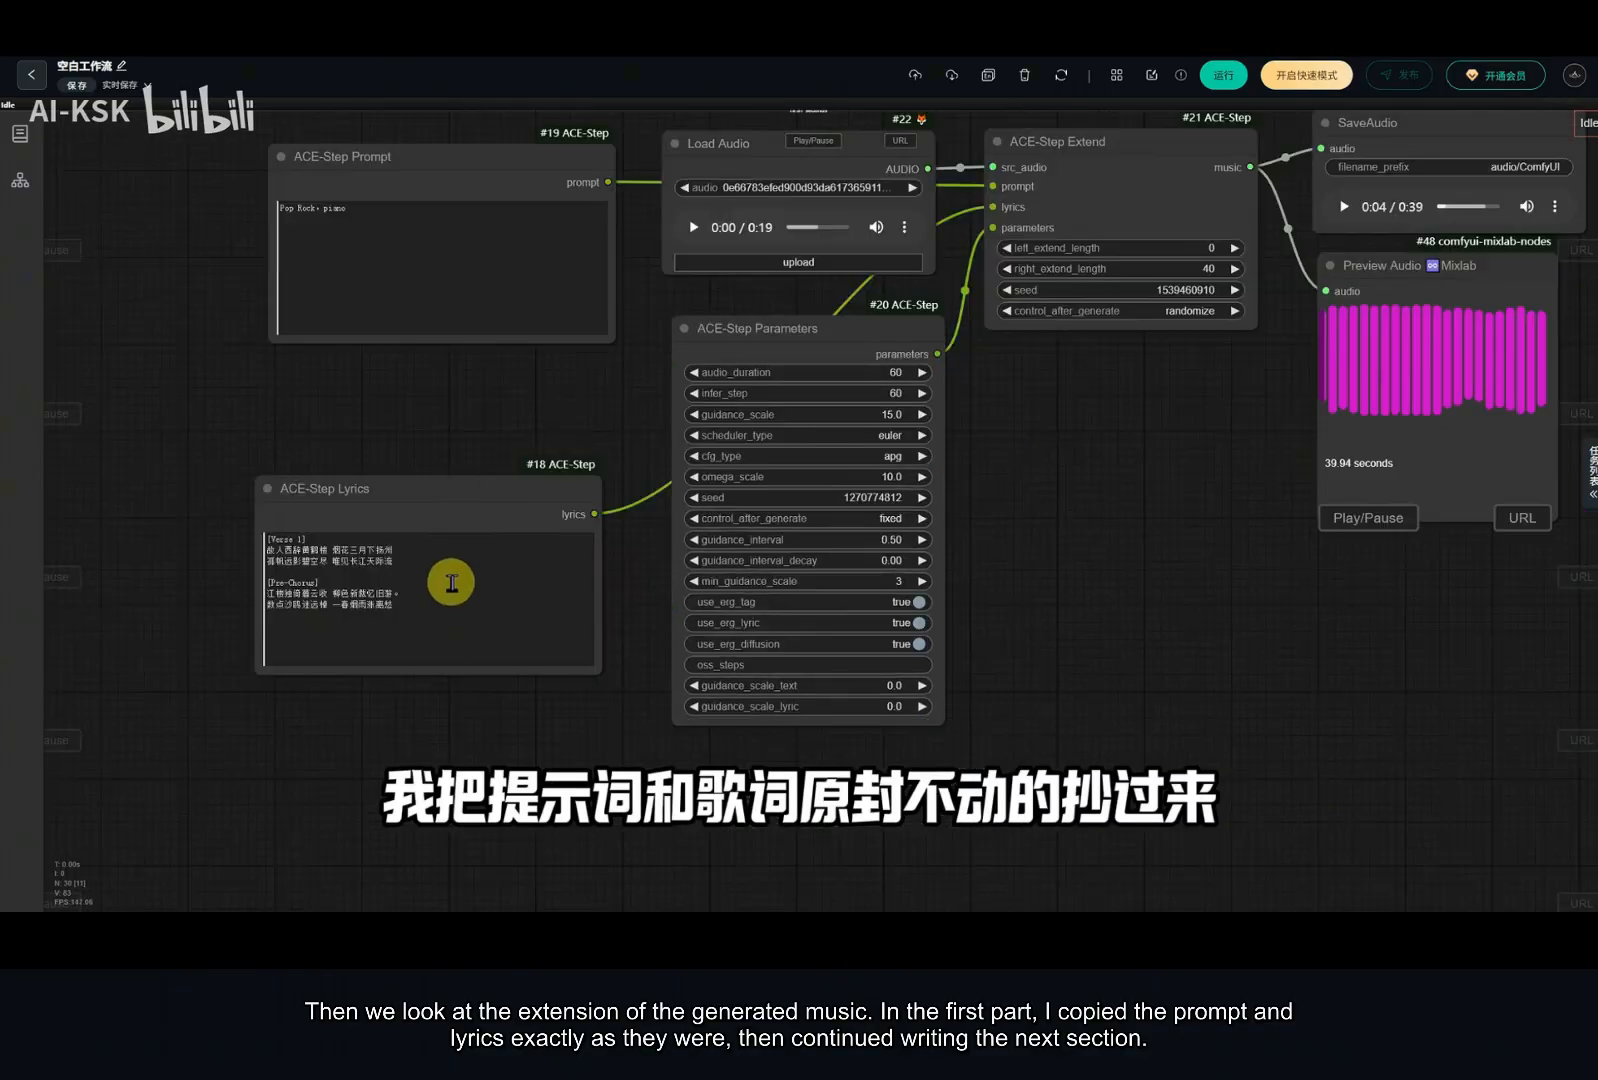
drag(442, 423, 473, 280)
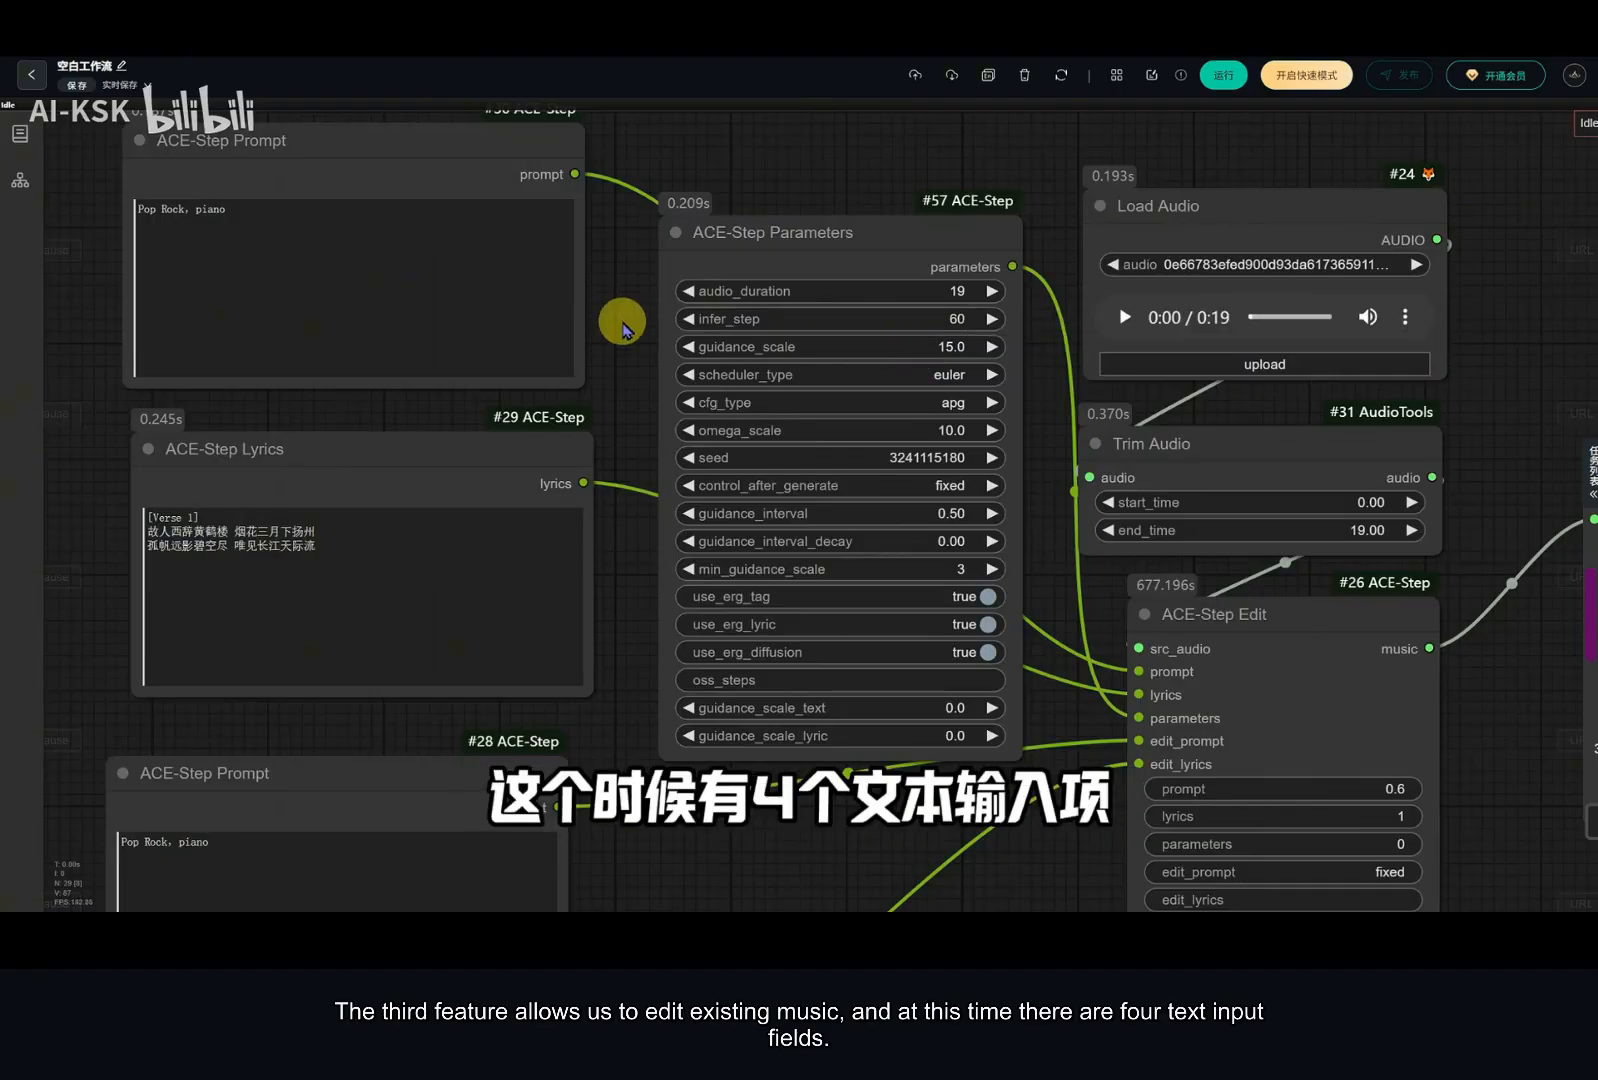
Step: Examine the original prompt and original lyrics nodes of the ACE-Step Edit workflow
drag(613, 410, 797, 422)
drag(1053, 480, 950, 518)
scroll(950, 500, up, 1)
drag(949, 456, 977, 417)
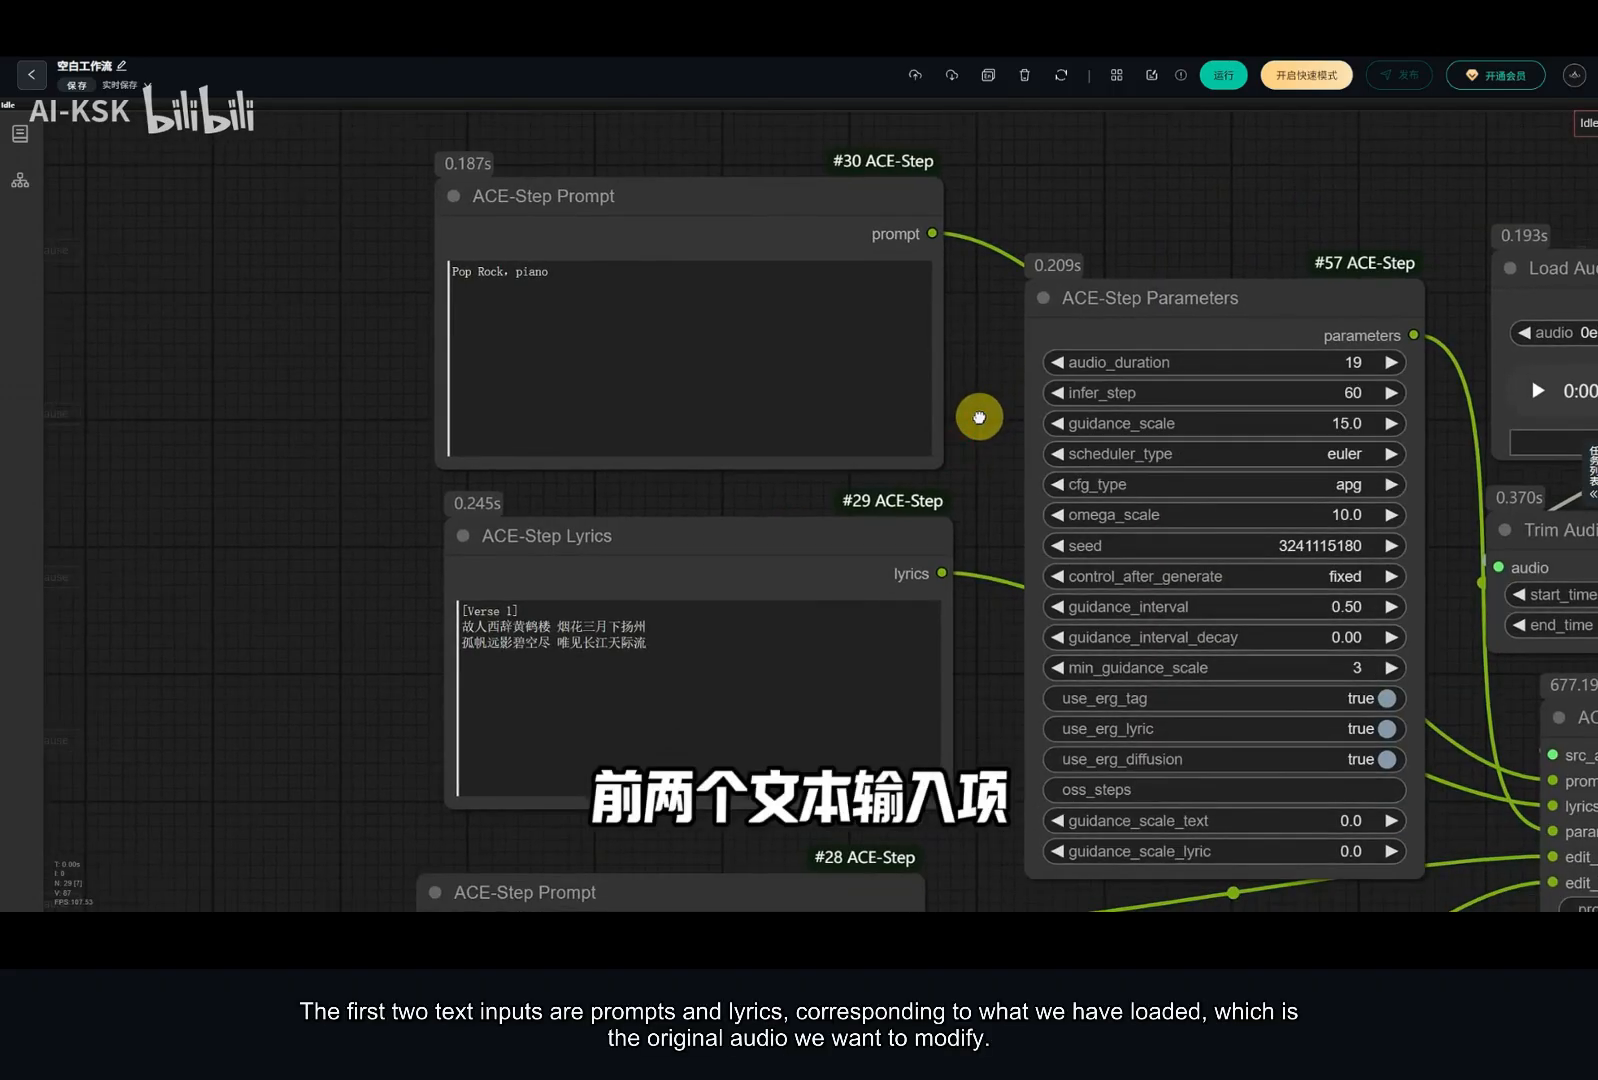
click(684, 234)
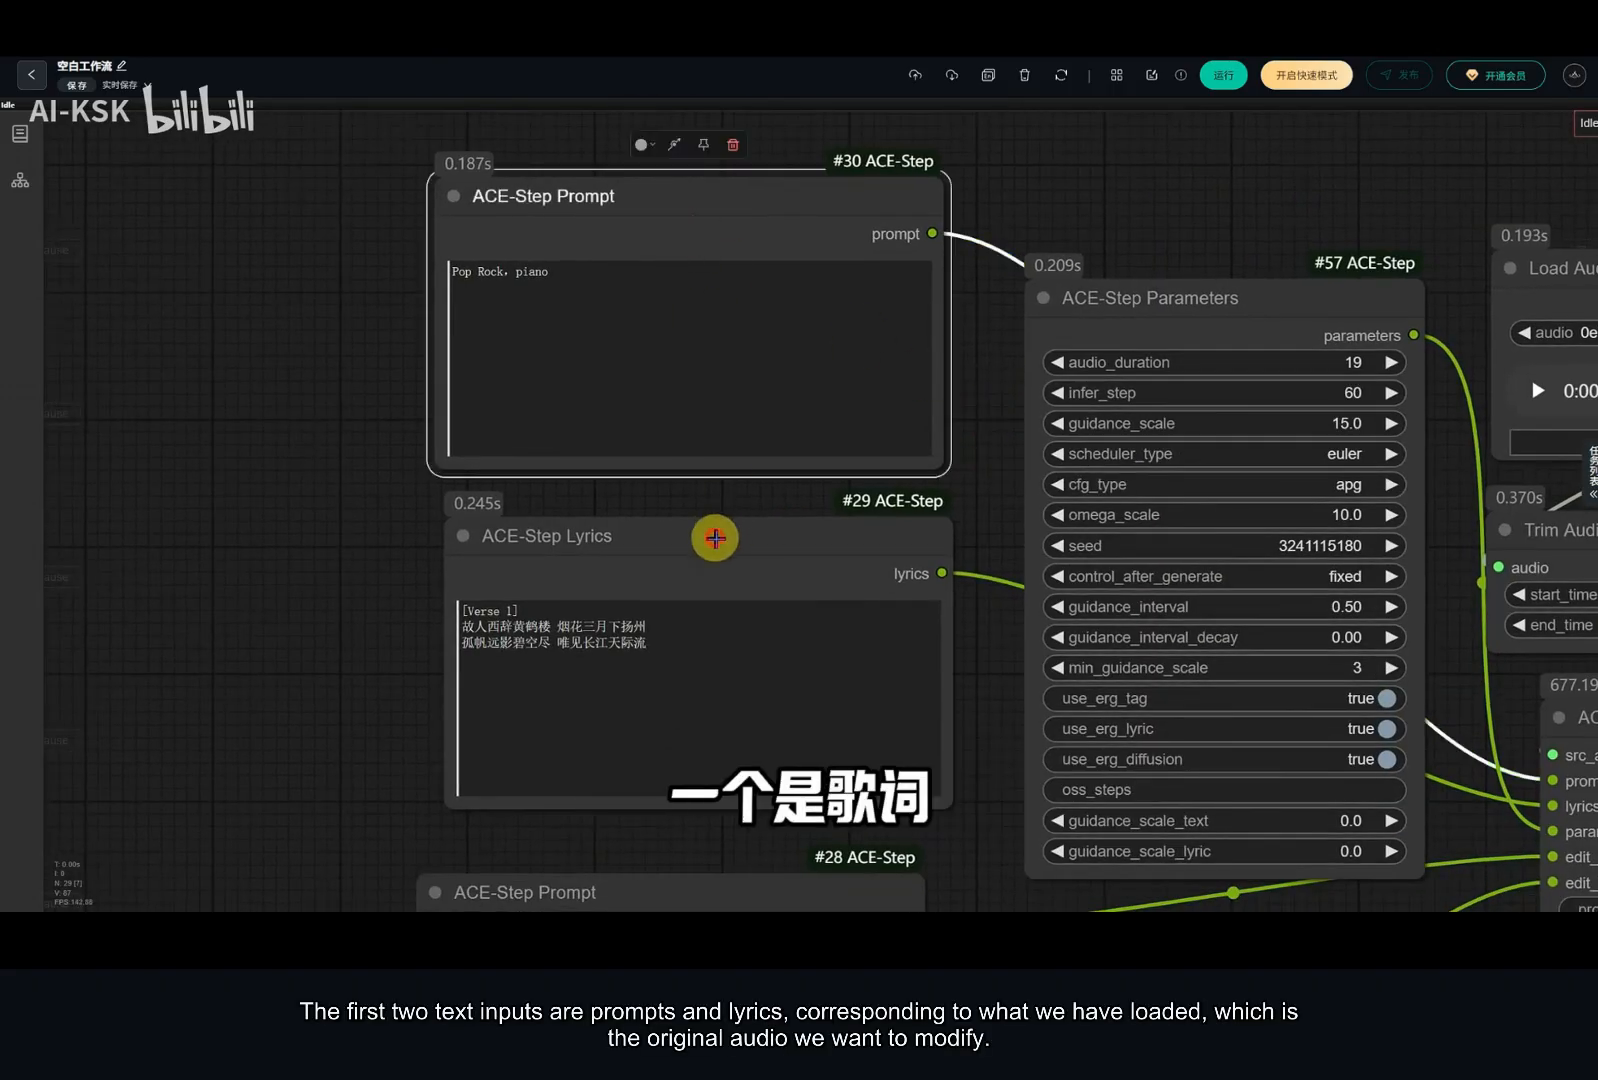
click(710, 535)
Step: Move the Edit workflow's Load Audio node beside the original prompt and lyrics nodes
drag(1508, 255, 89, 328)
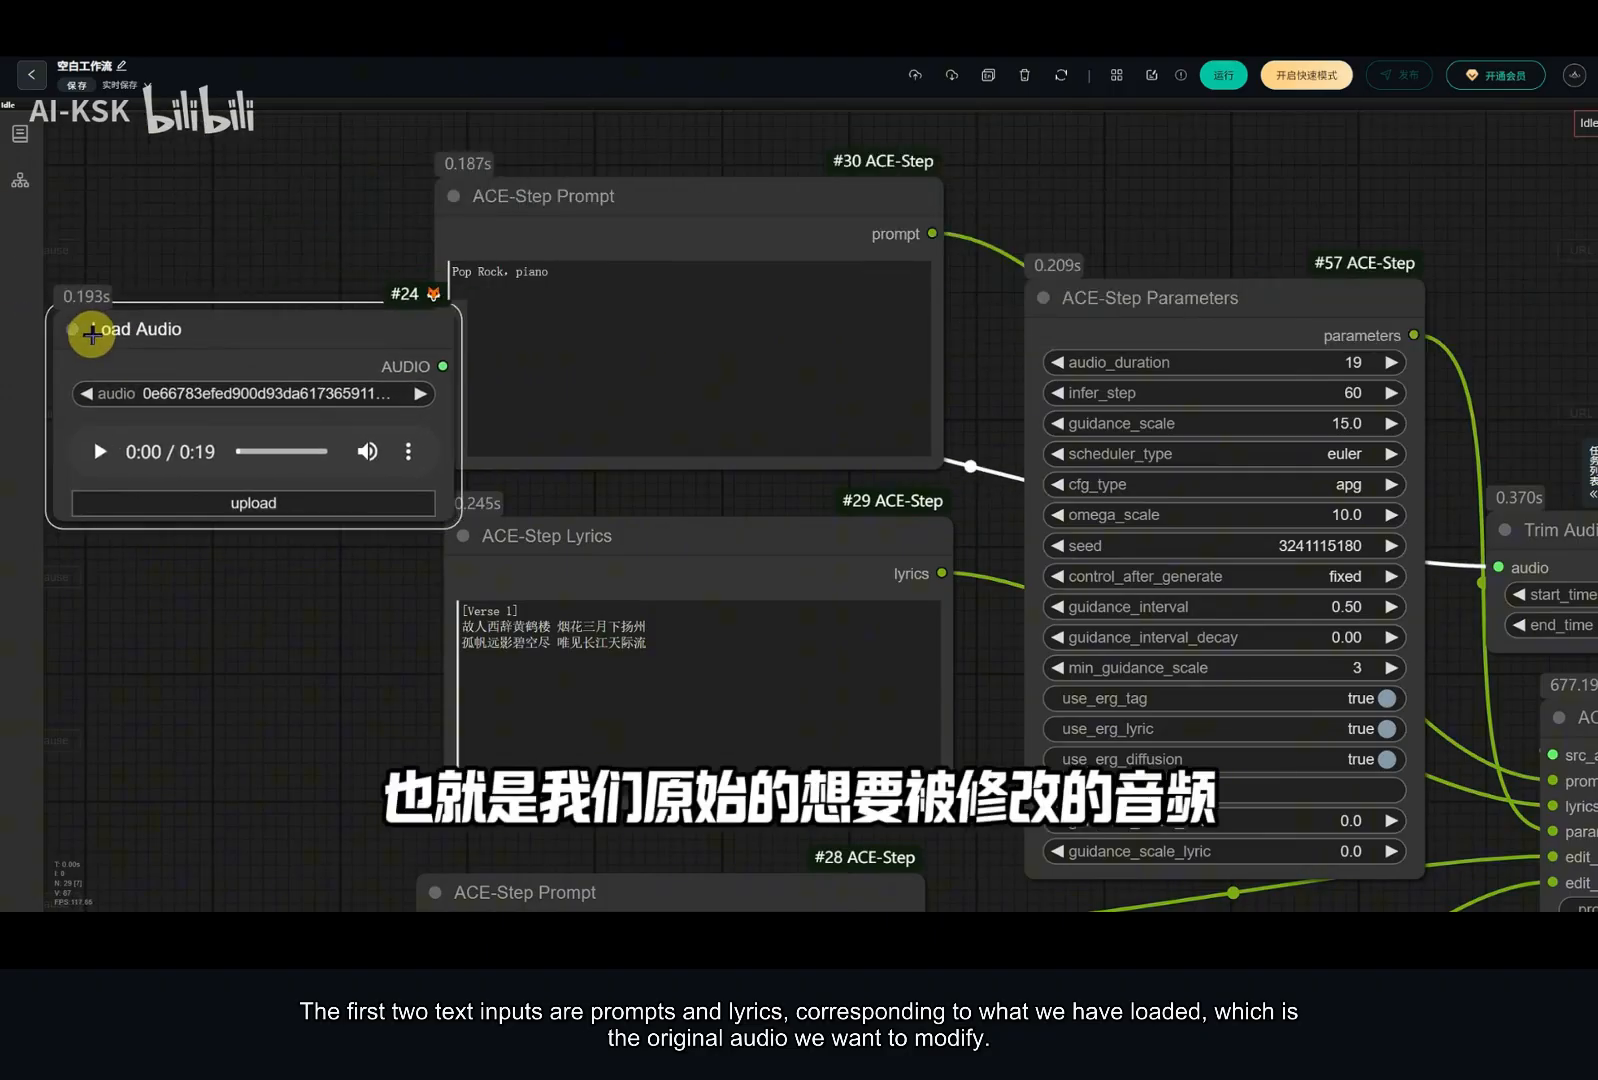
drag(214, 257, 417, 346)
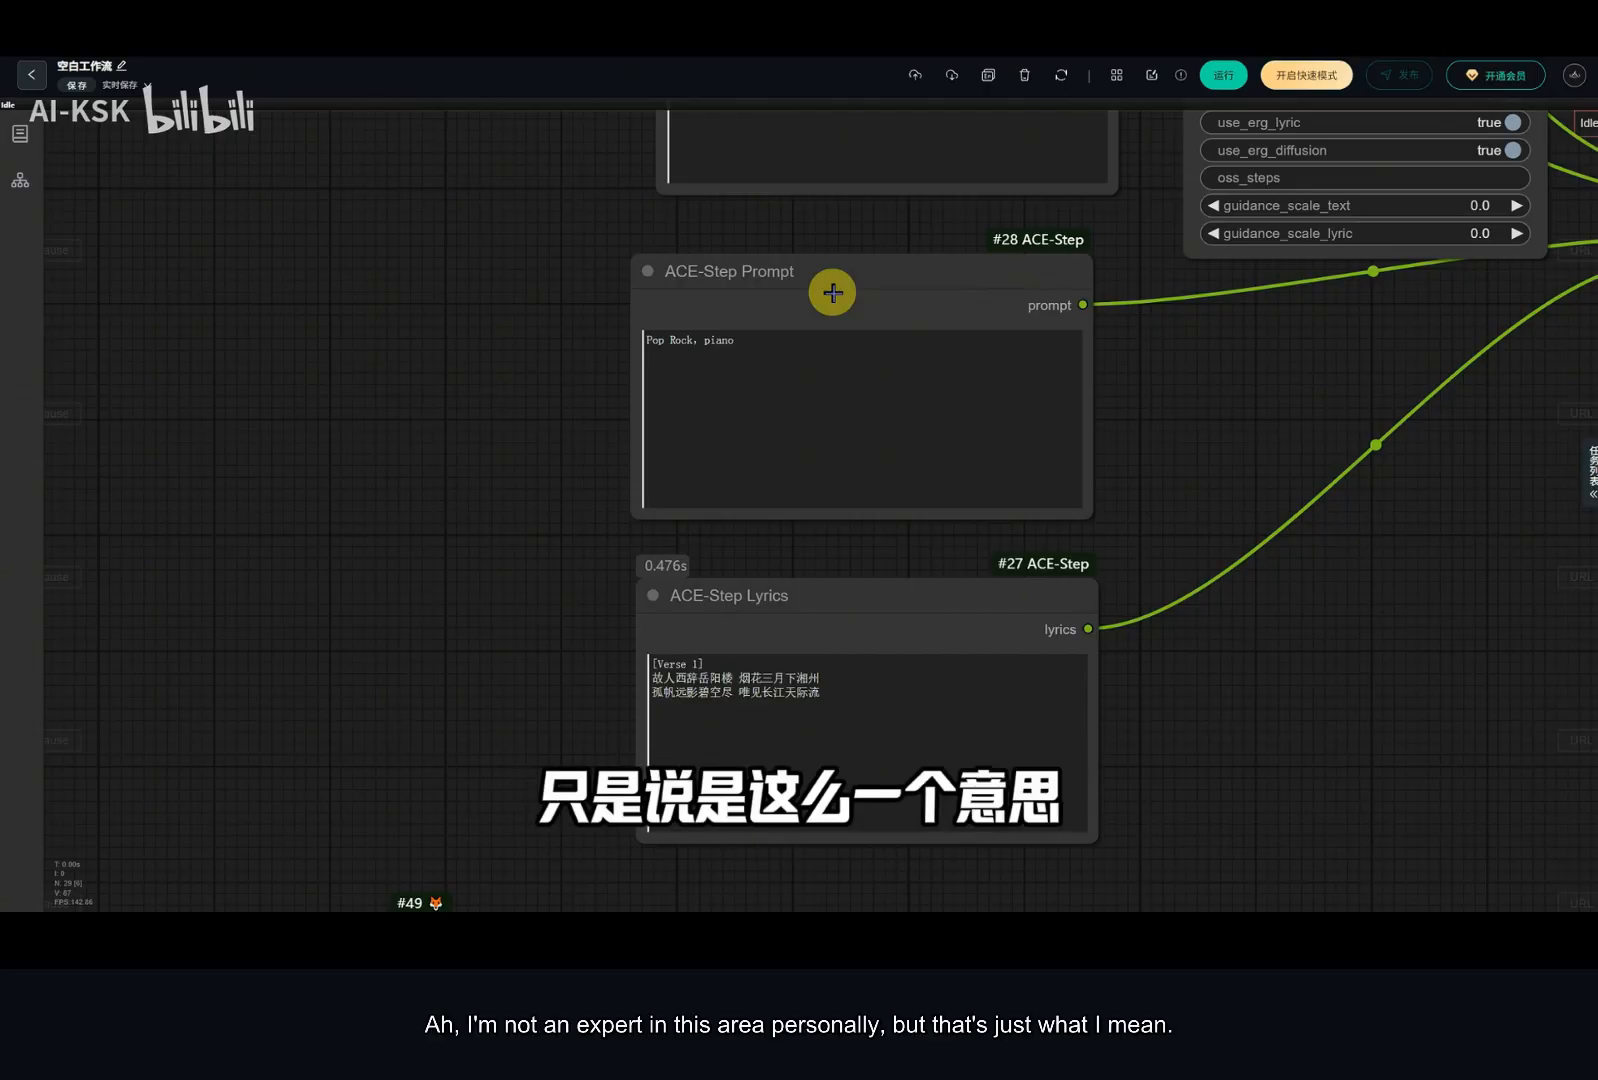
Step: Compare the edited prompt and lyrics with the originals, and play the resulting audio in the save node
scroll(556, 490, down, 1)
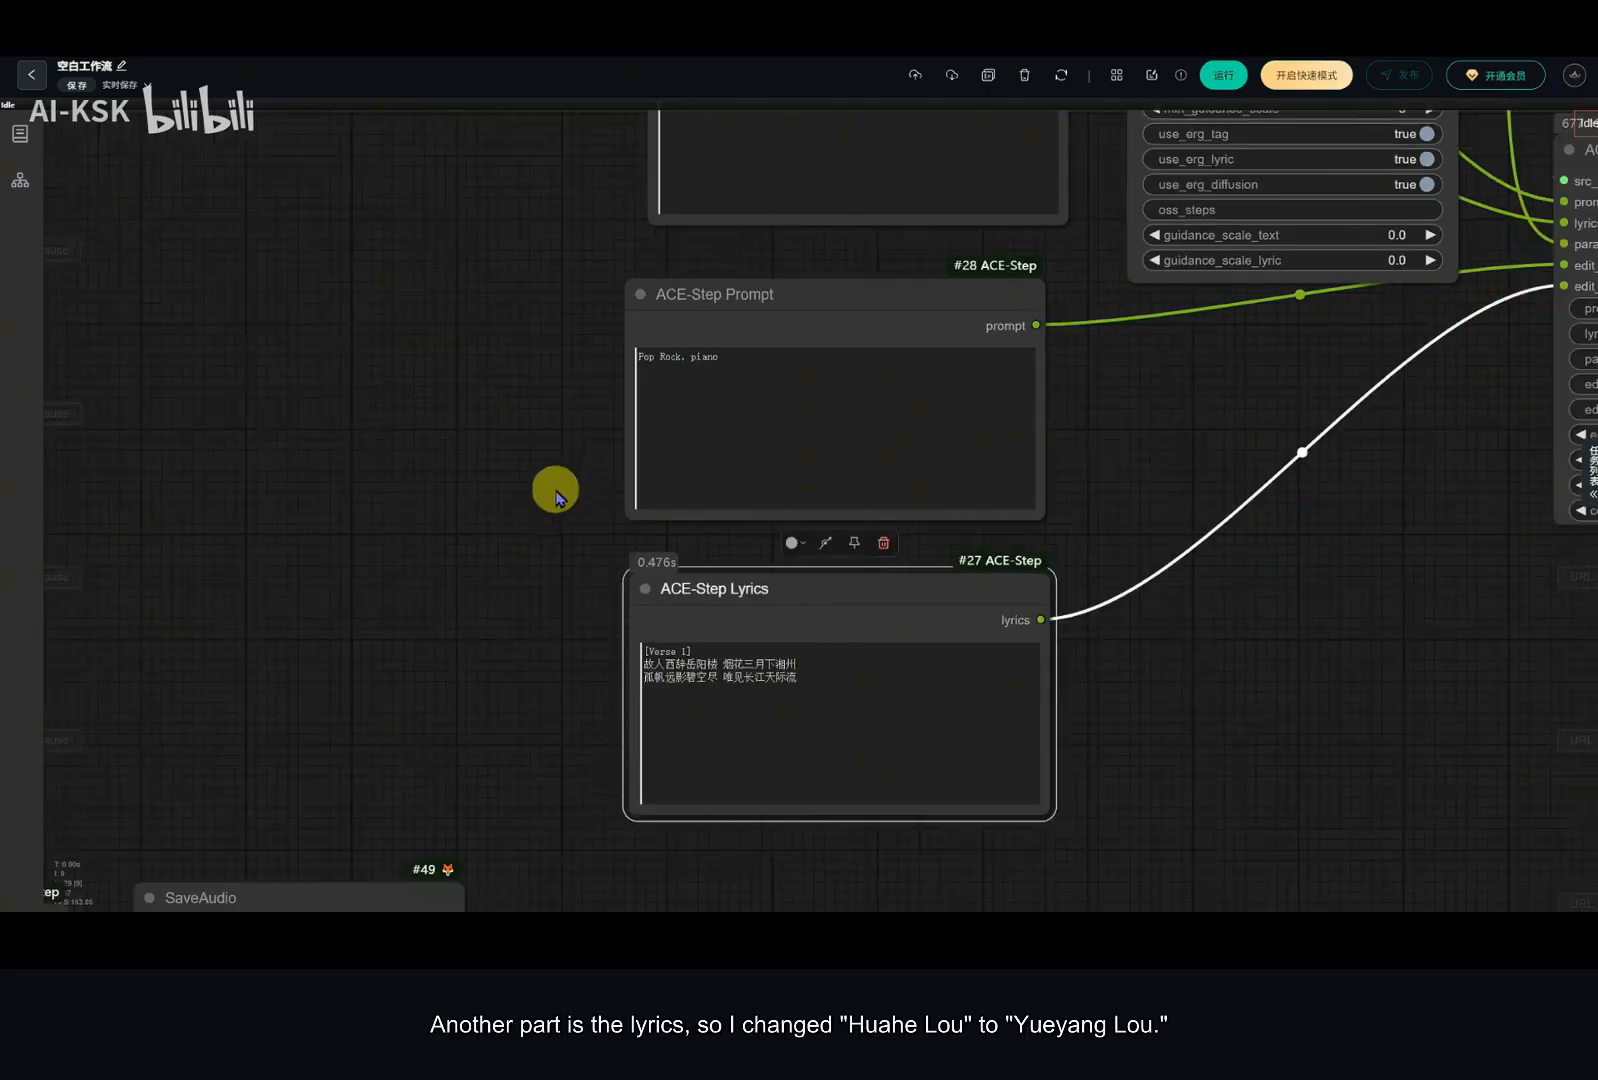
drag(560, 449, 606, 628)
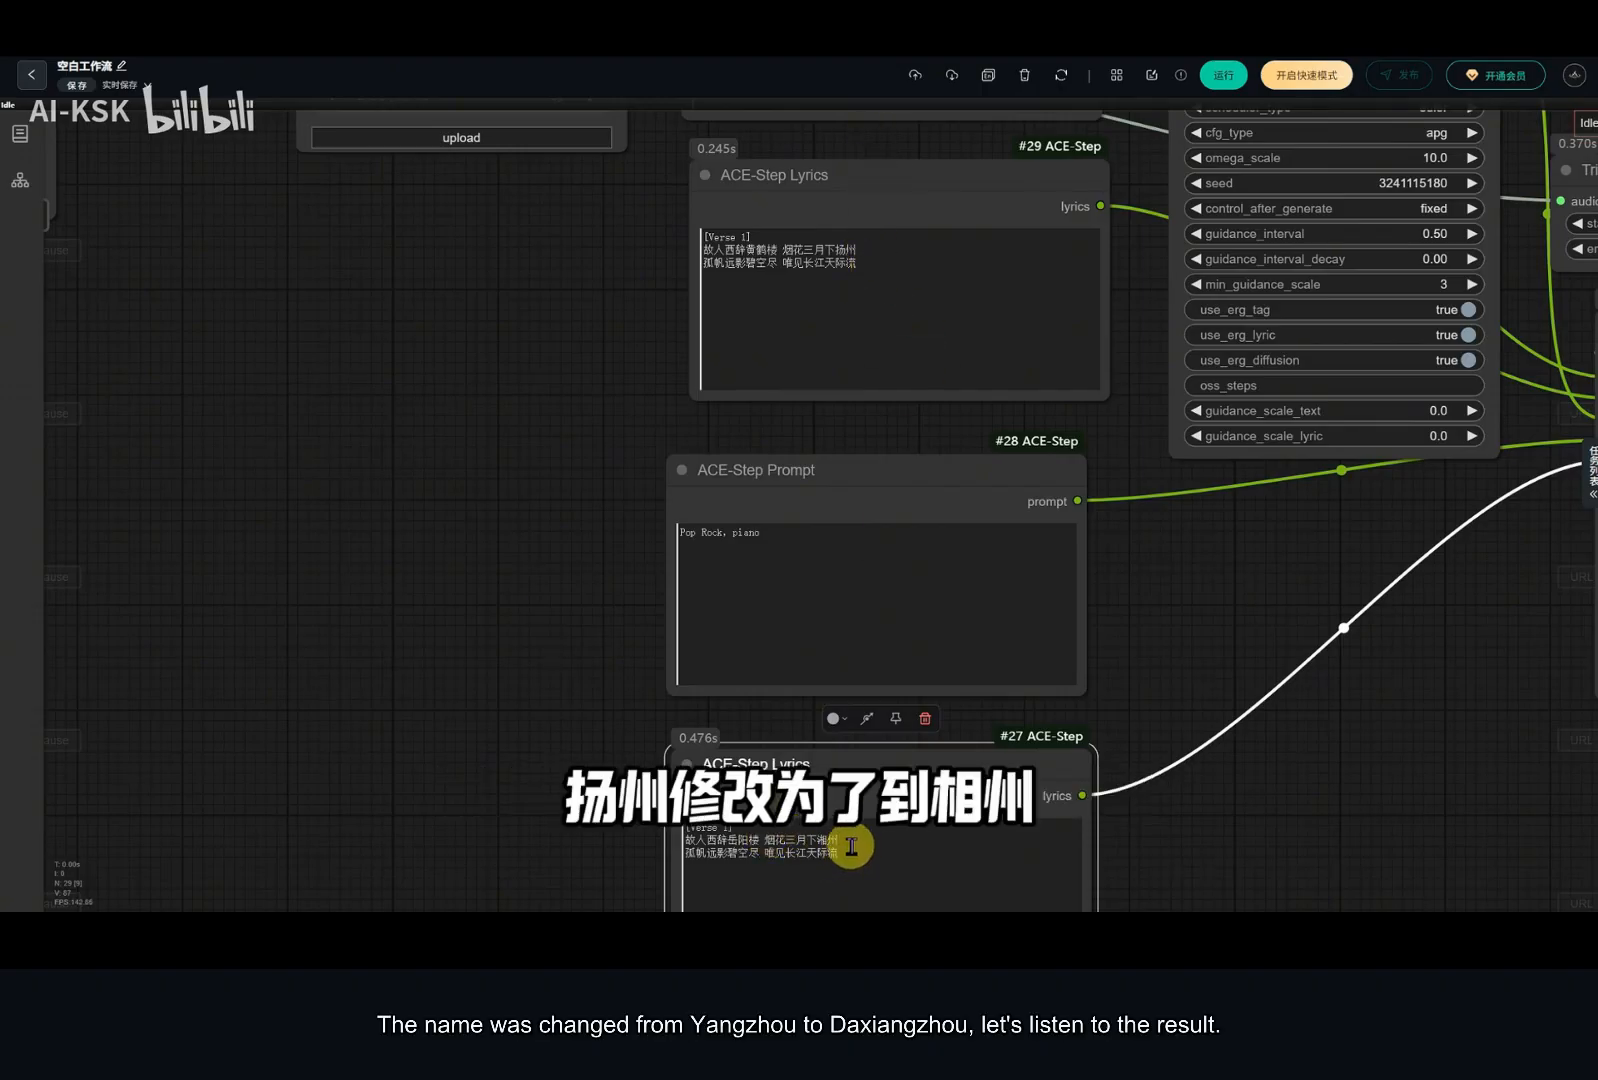
scroll(895, 564, down, 3)
drag(970, 614, 780, 636)
scroll(780, 636, up, 4)
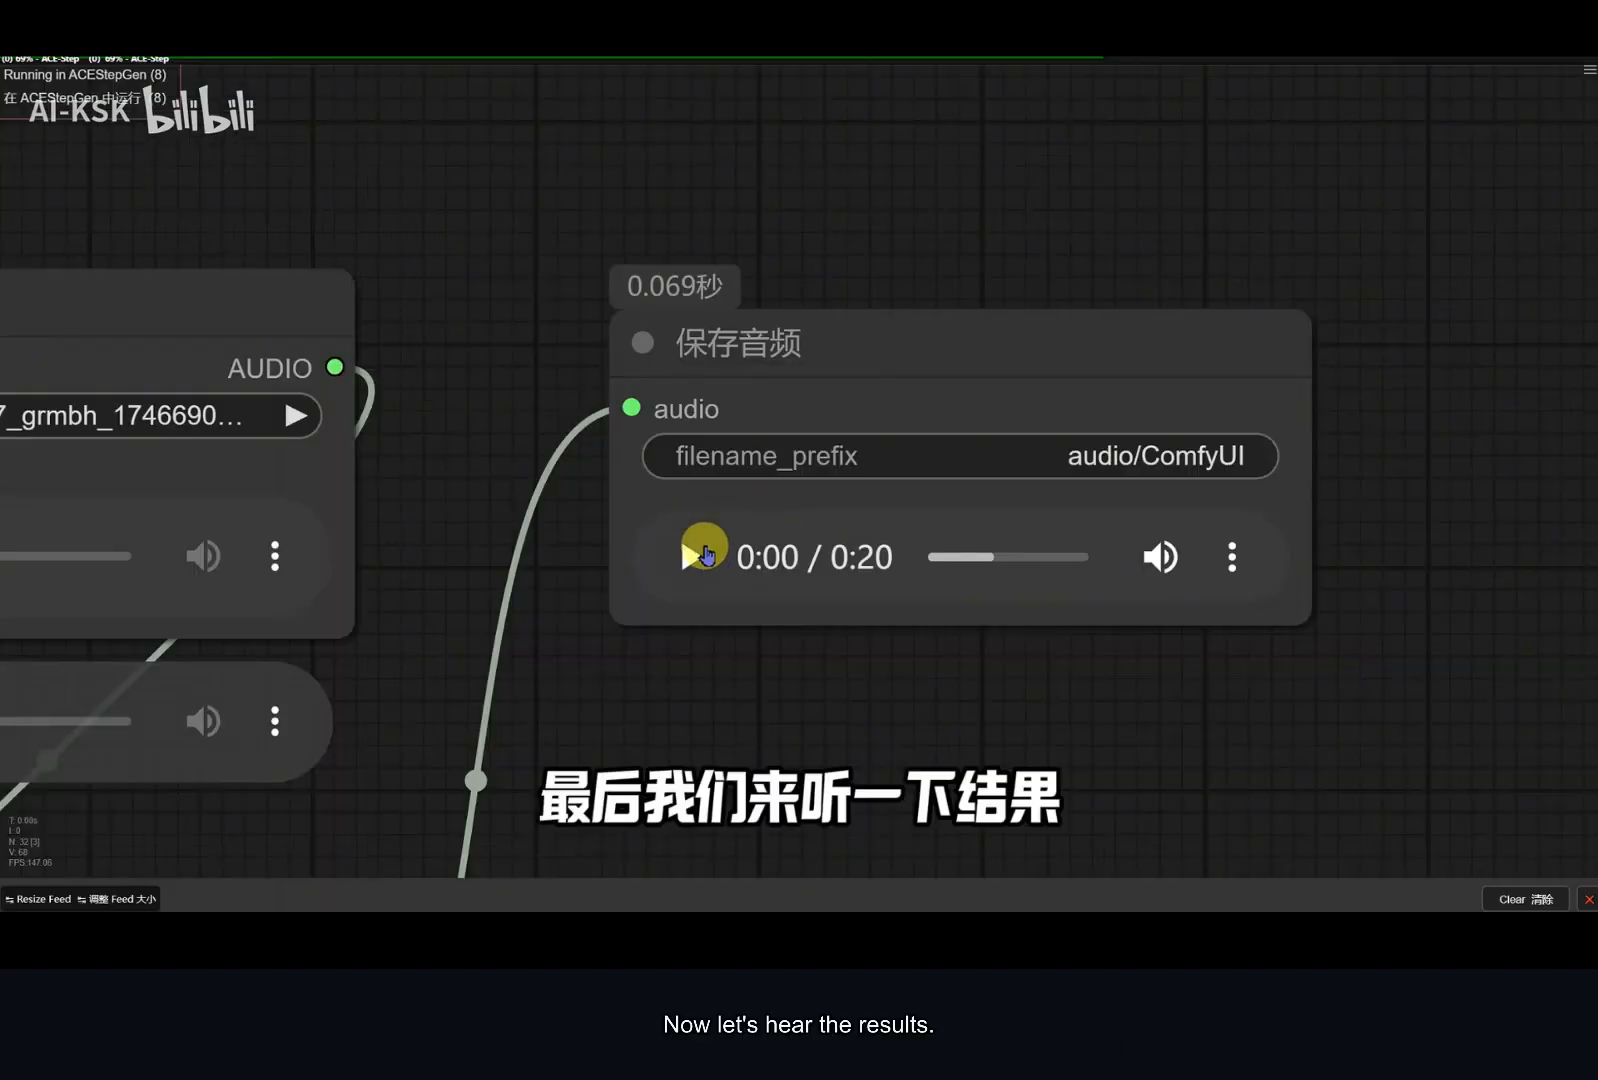
click(695, 556)
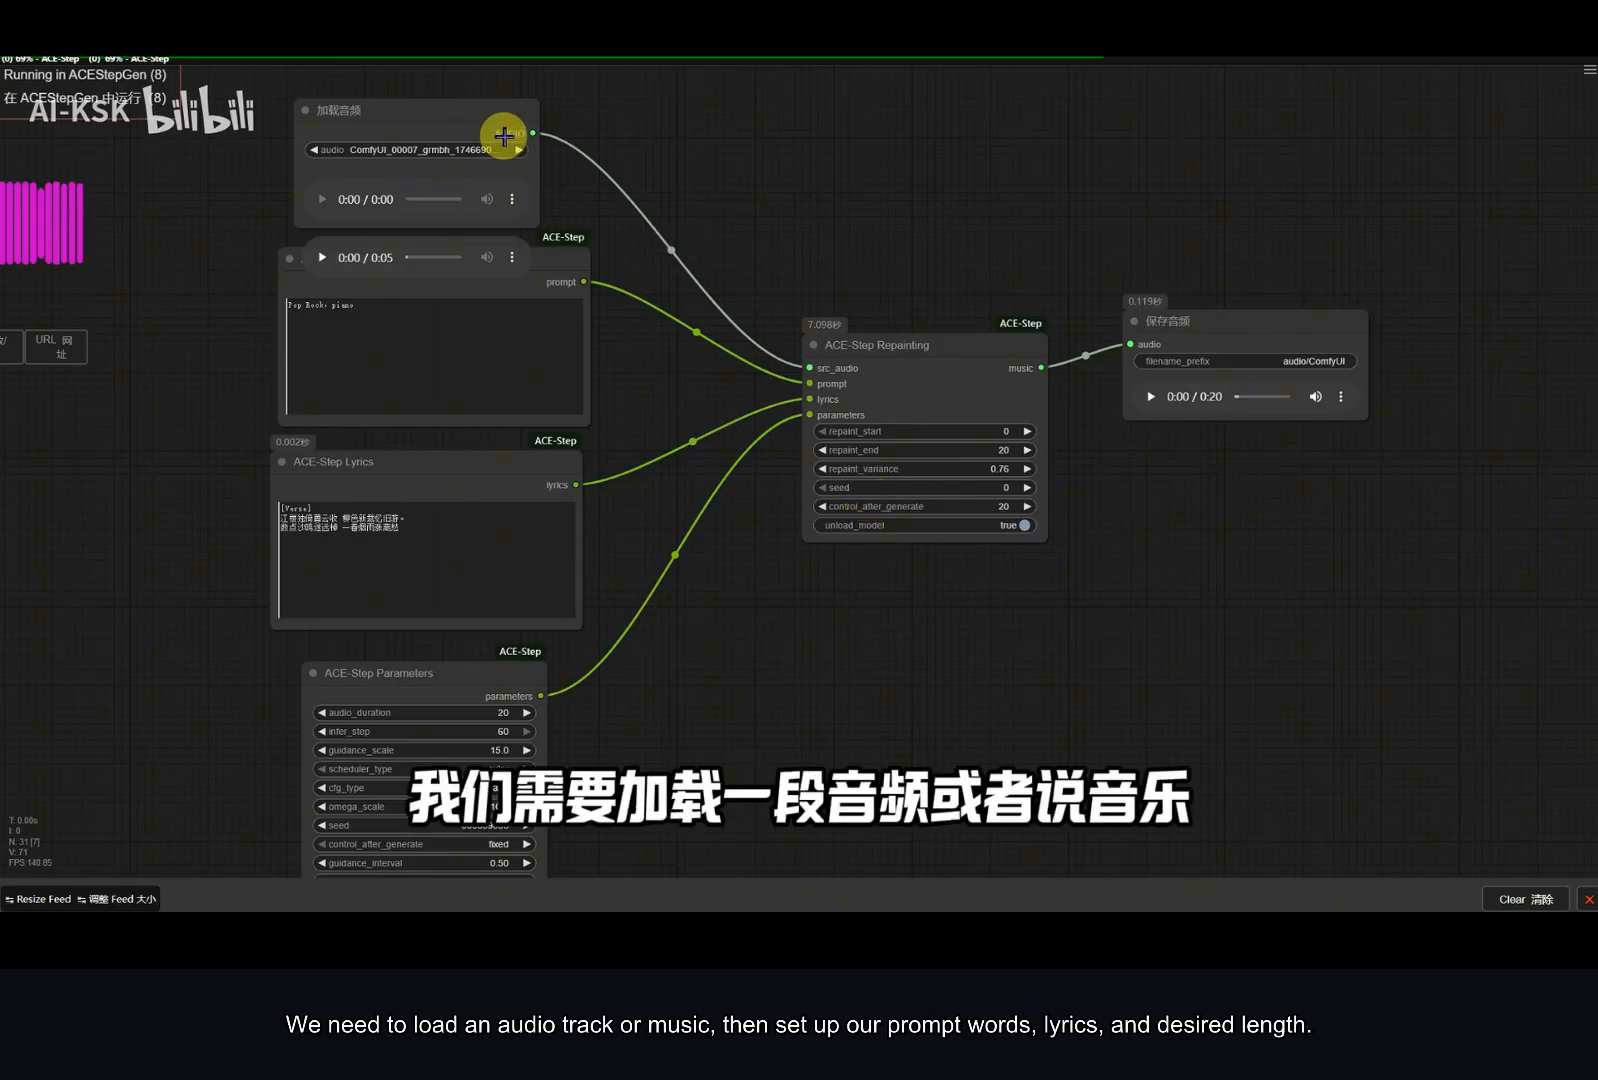
Step: Inspect the prompt, lyrics and parameters nodes that feed the ACE-Step Repainting node
click(578, 267)
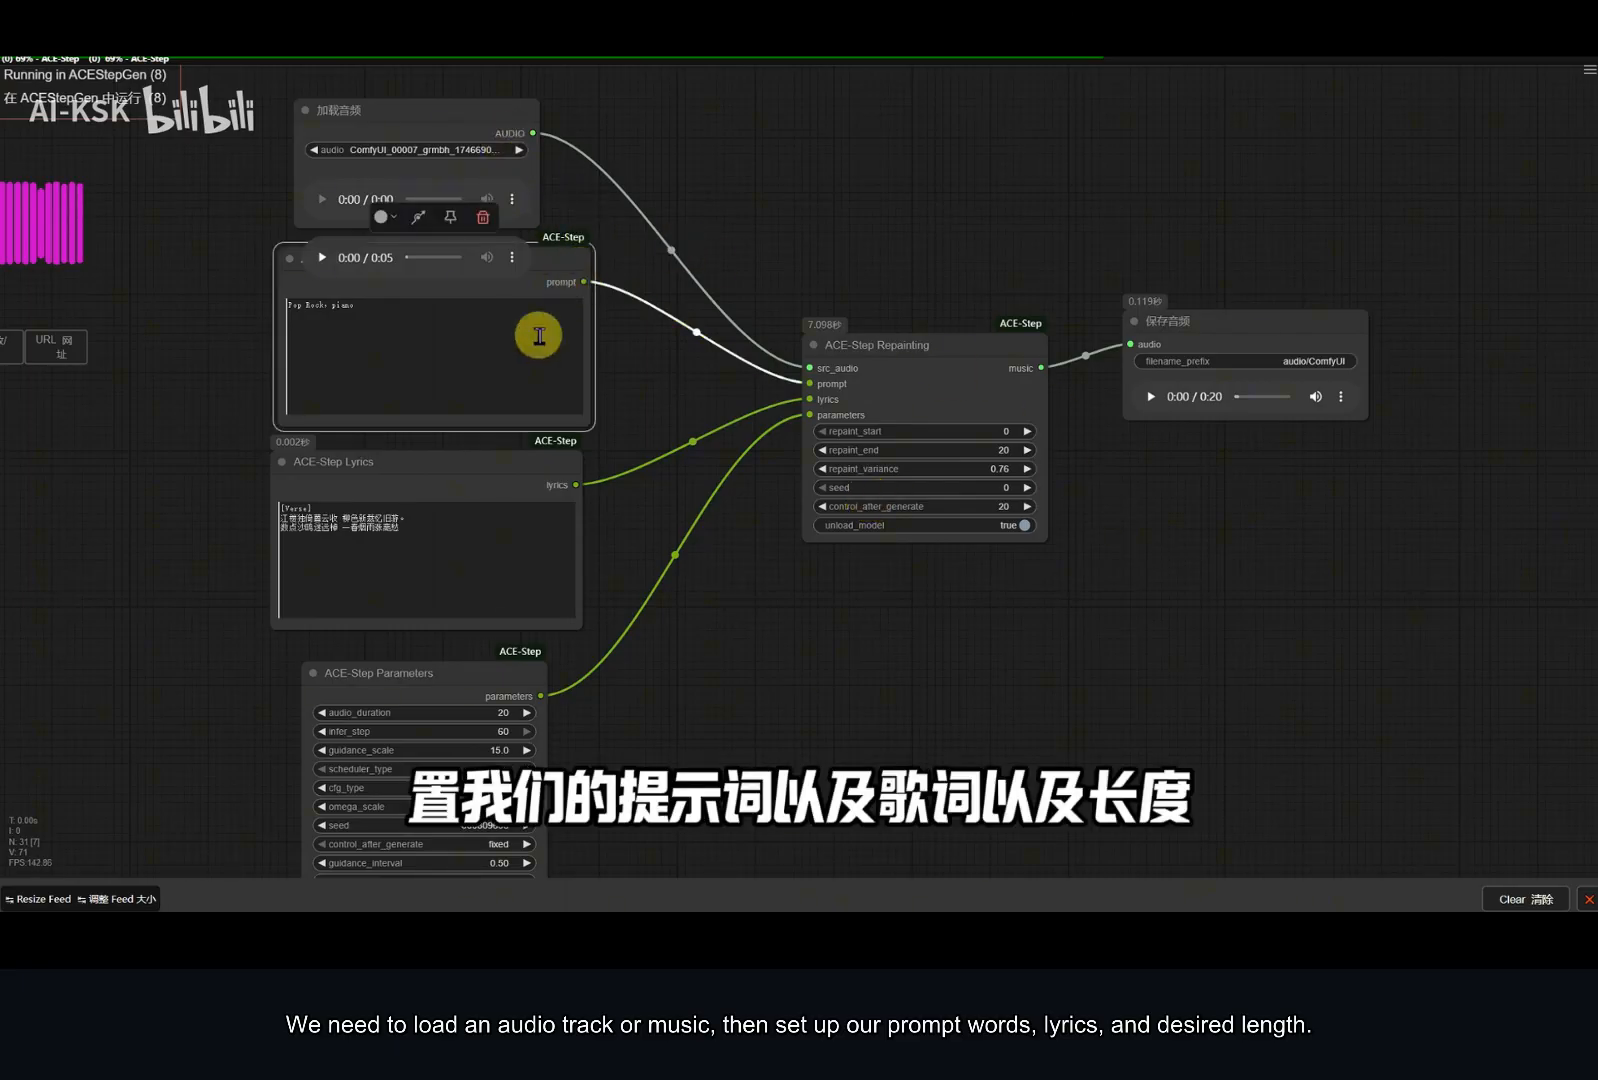
click(502, 492)
click(533, 705)
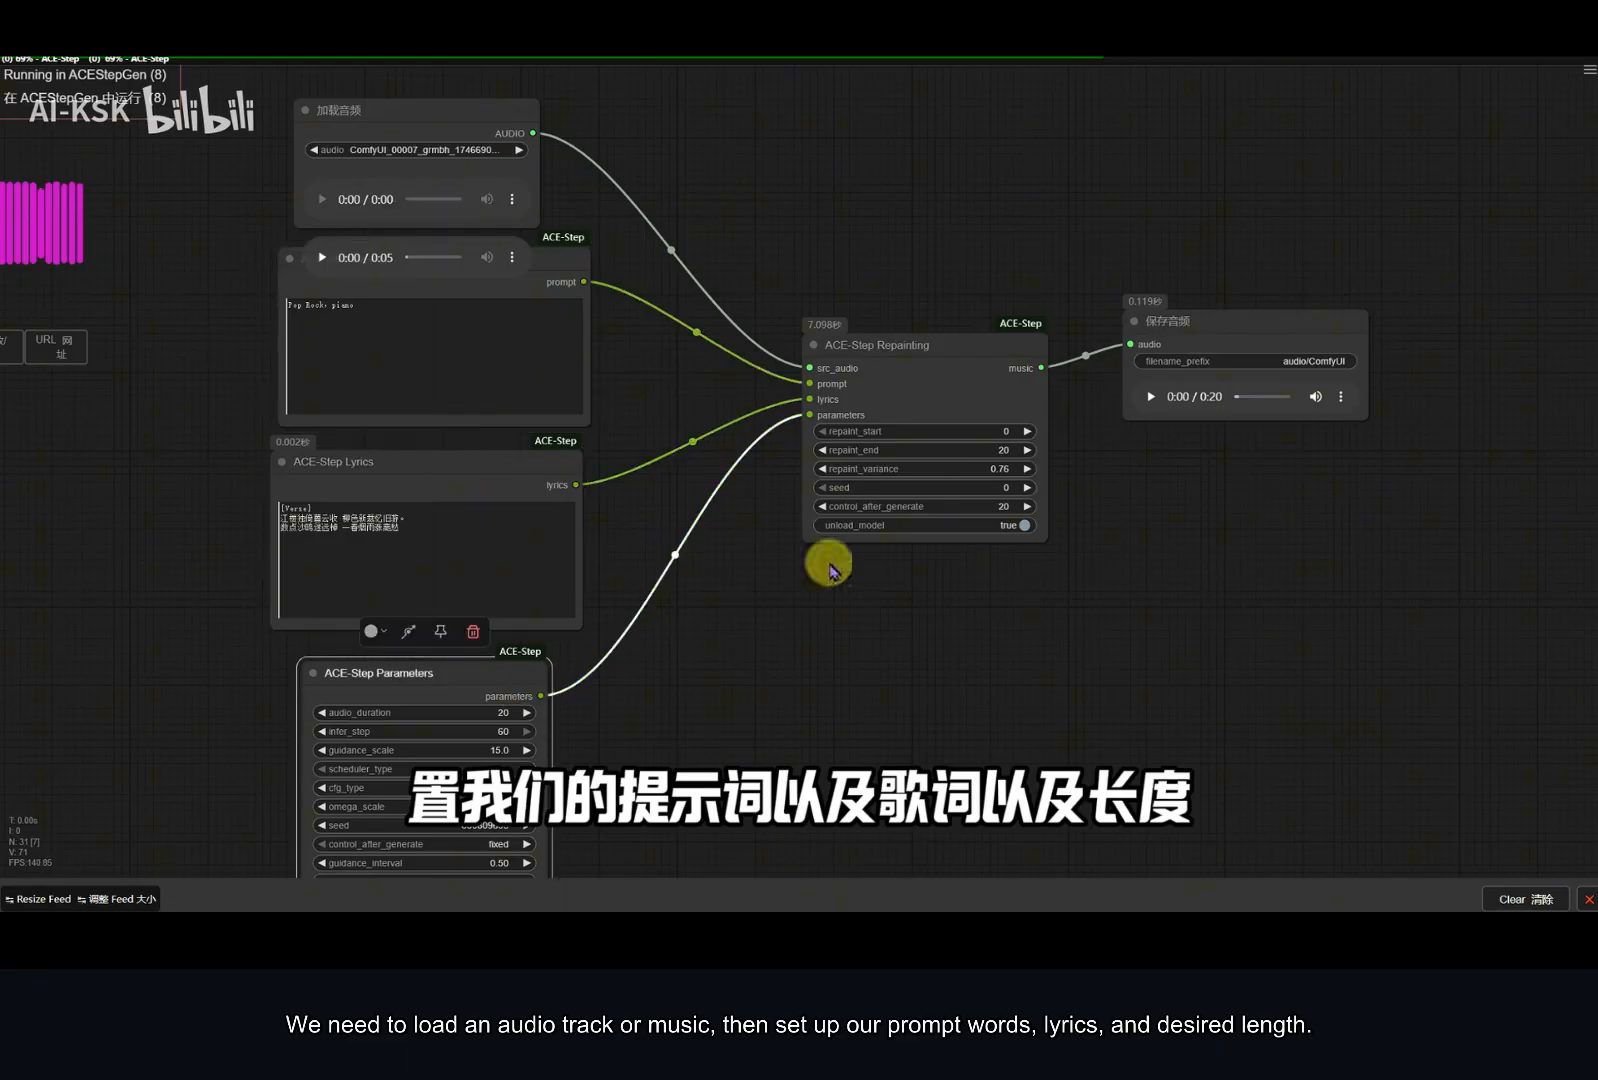
Step: Set repaint_variance to 0.01 in the ACE-Step Repainting node, and review the loaded source audio node
scroll(955, 478, up, 9)
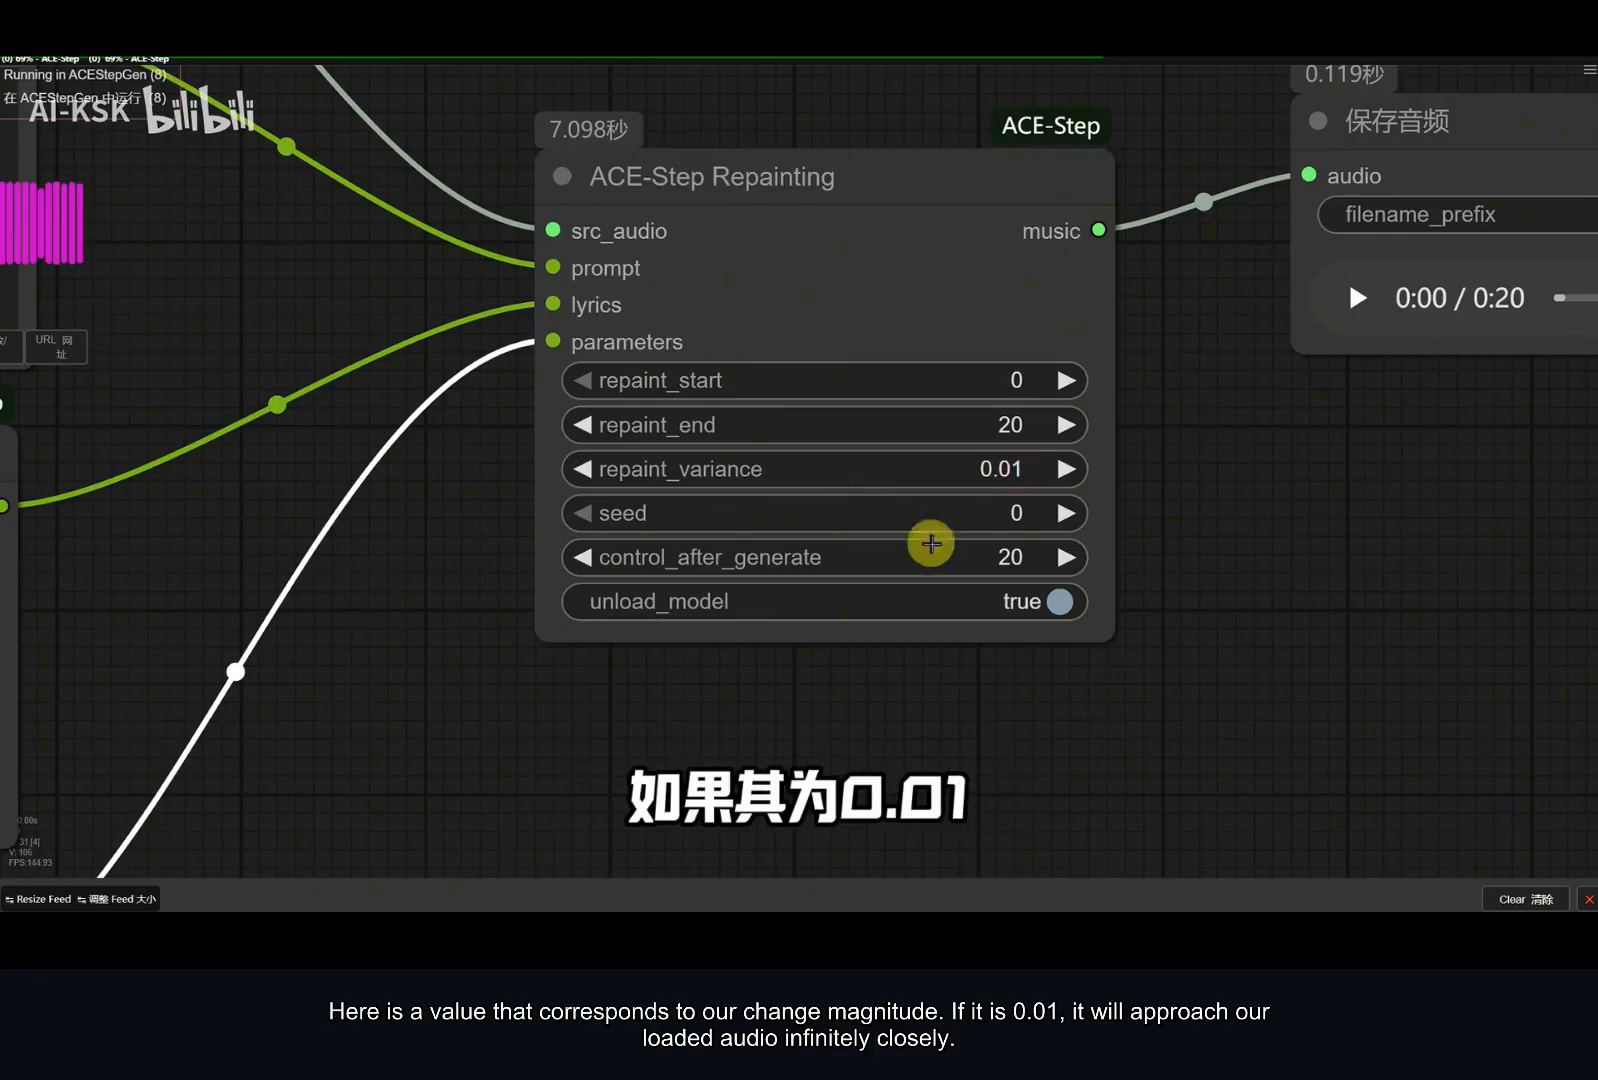
scroll(1042, 472, down, 12)
scroll(715, 430, up, 2)
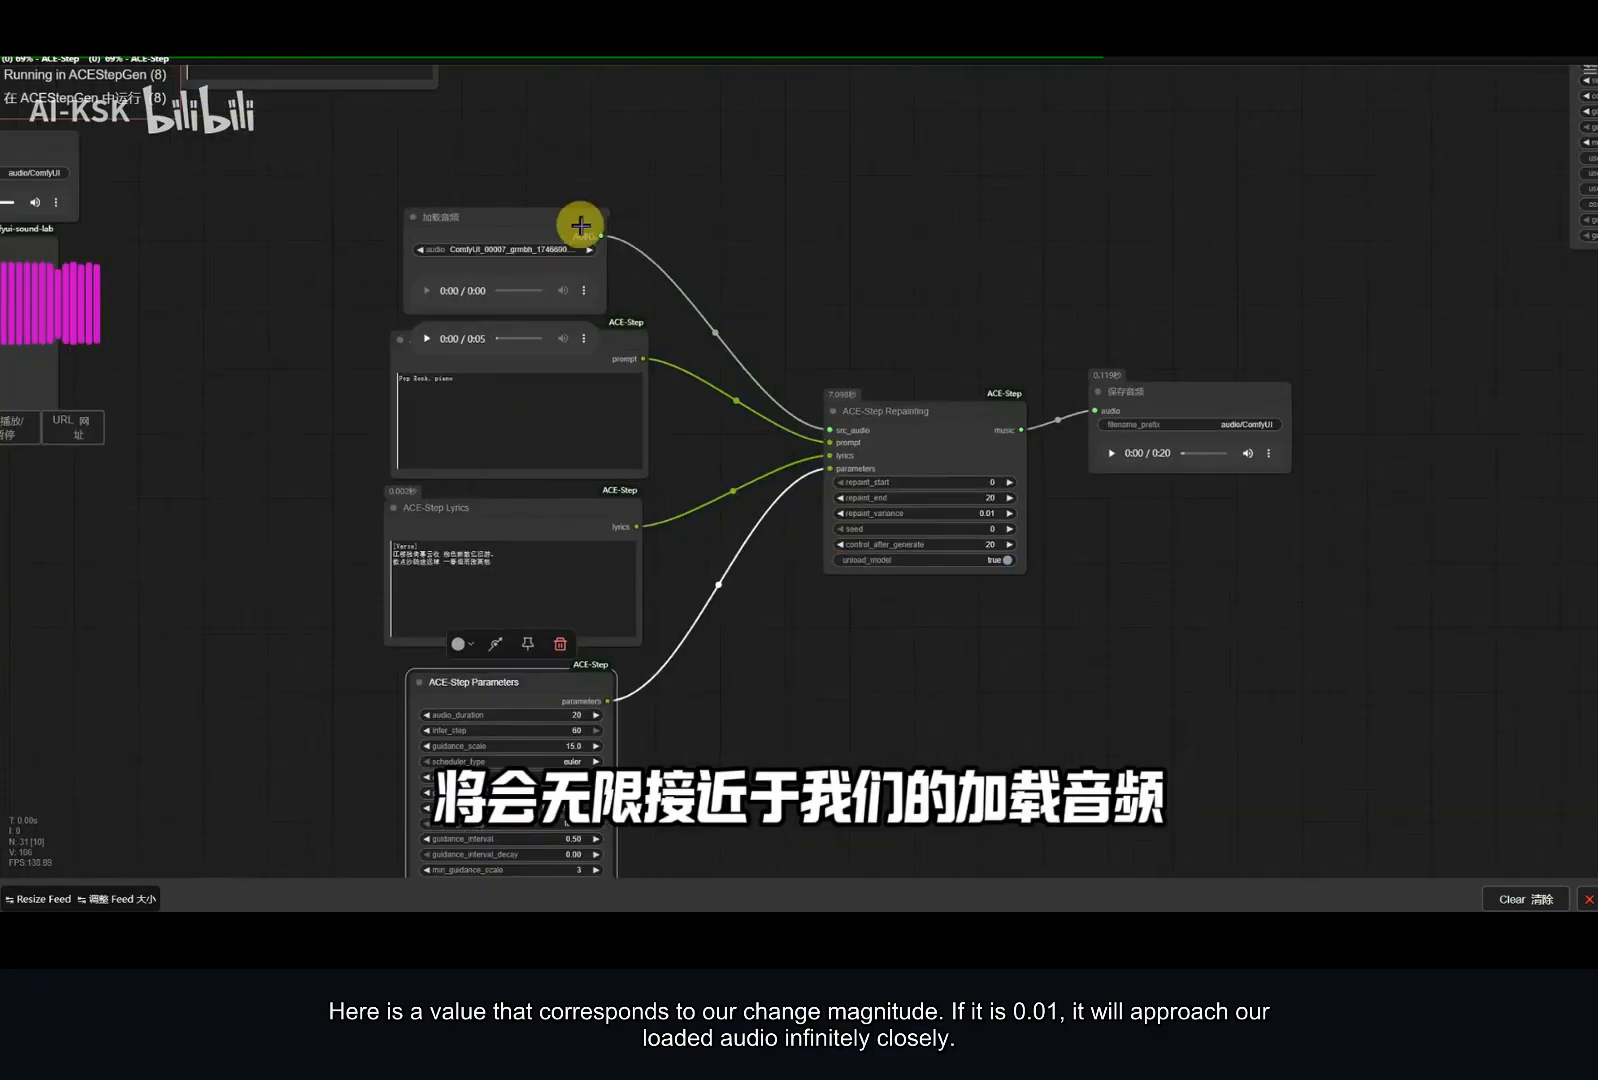
scroll(590, 222, up, 3)
scroll(597, 222, up, 1)
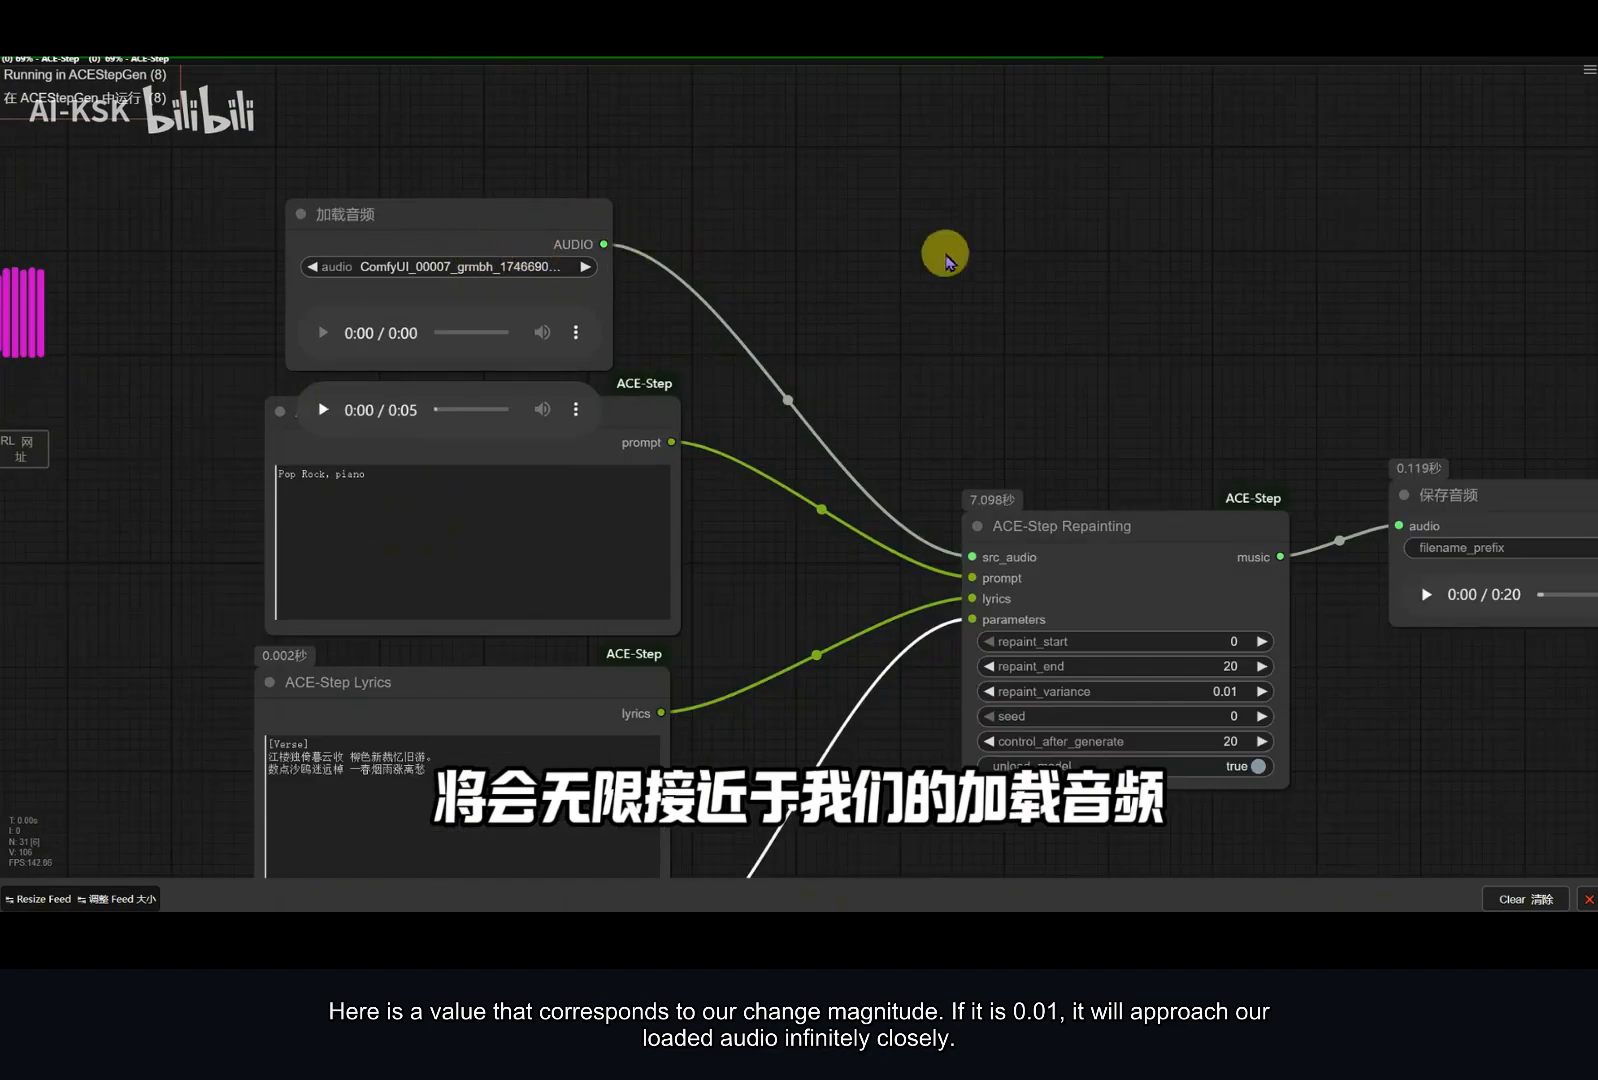
scroll(1170, 603, up, 3)
scroll(1053, 429, down, 2)
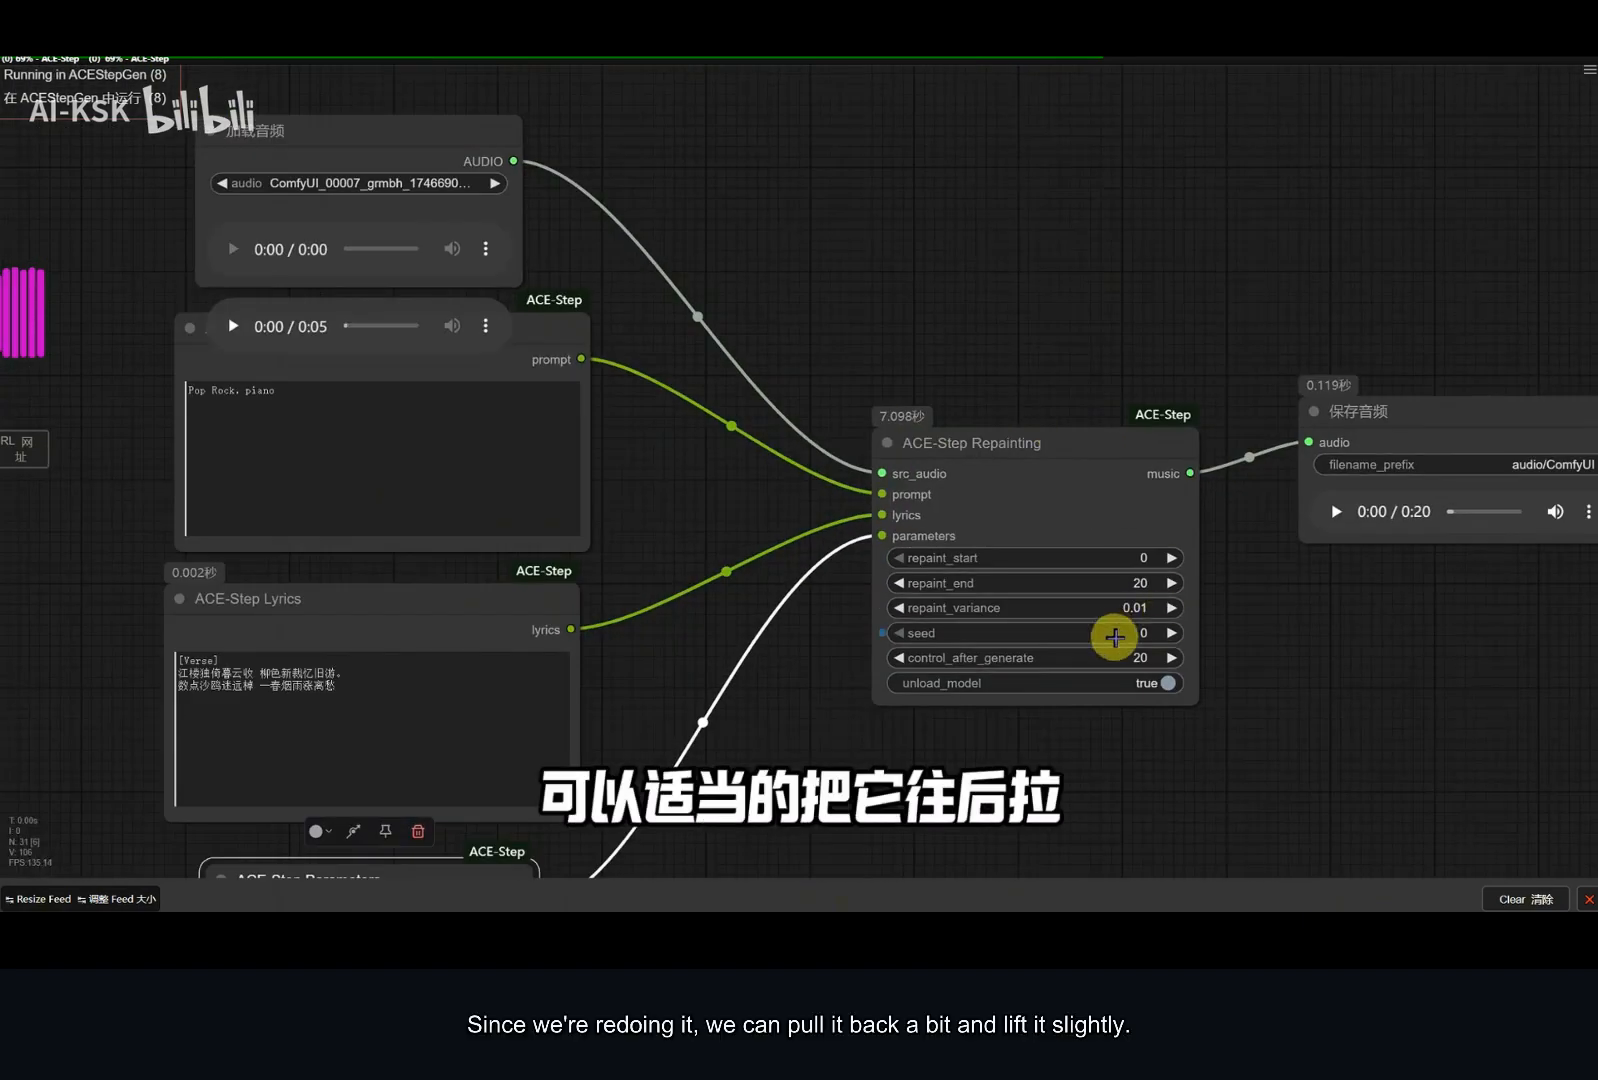
Step: Set repaint_variance to 0.78 in the ACE-Step Repainting node, and play the audio in its save node
drag(1115, 612, 1212, 621)
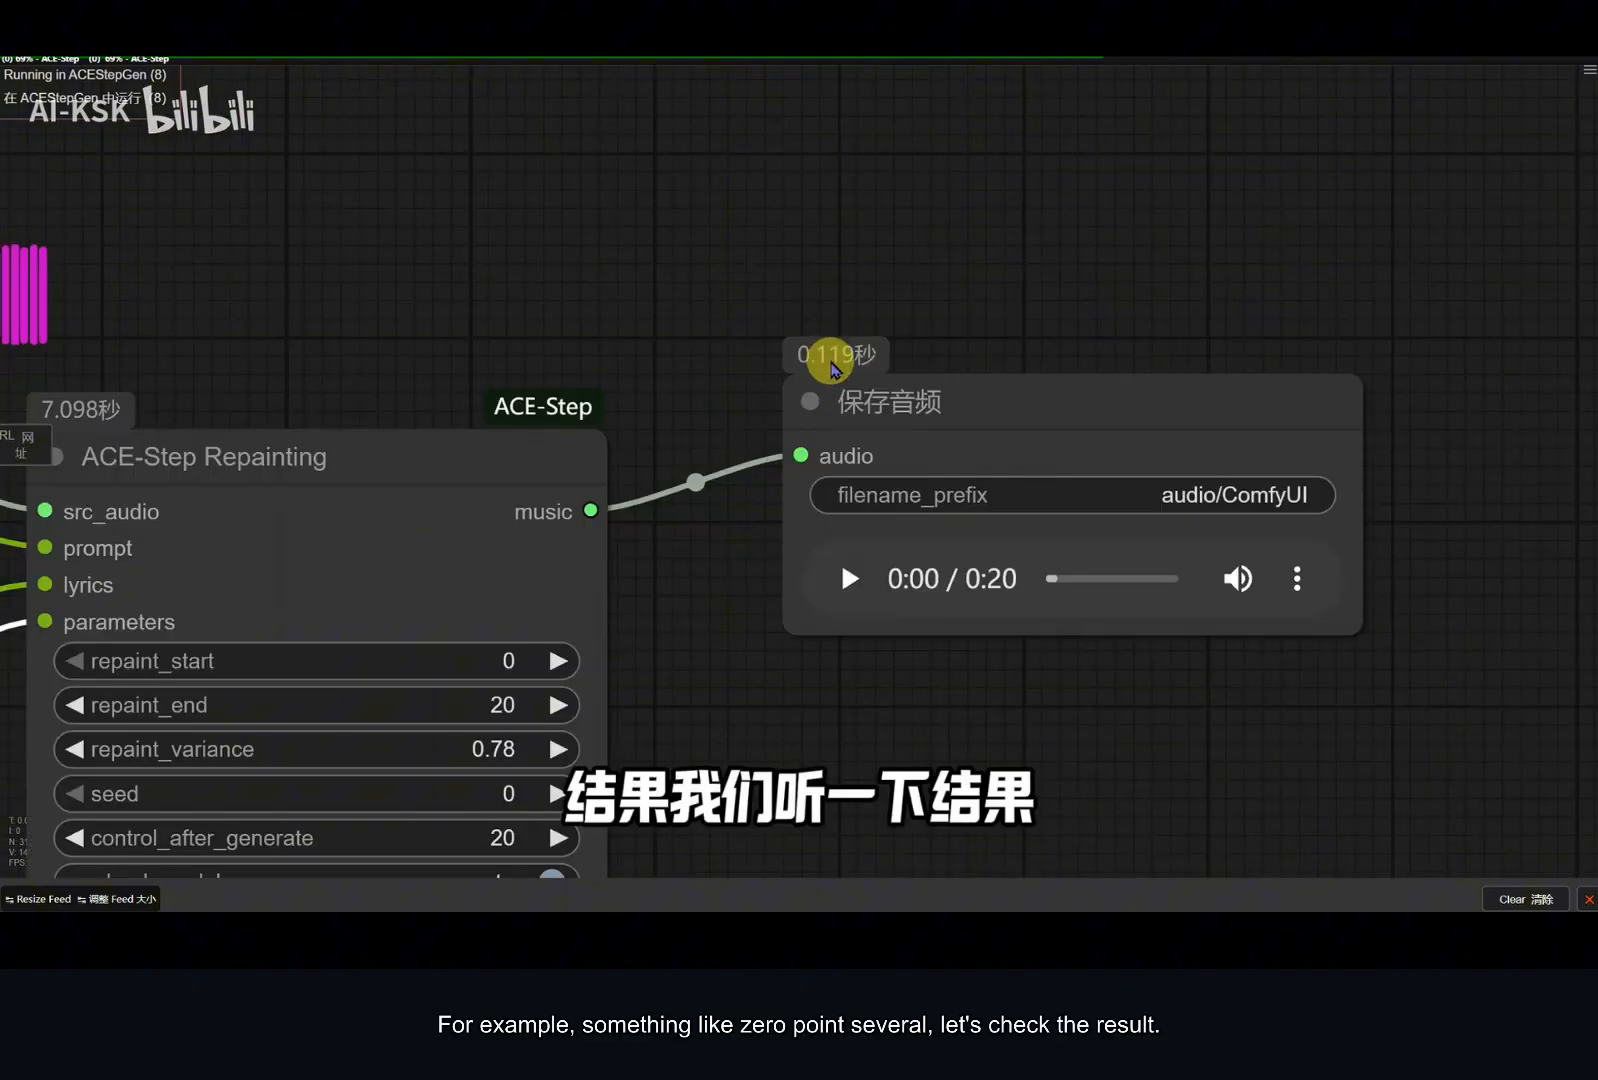
click(852, 590)
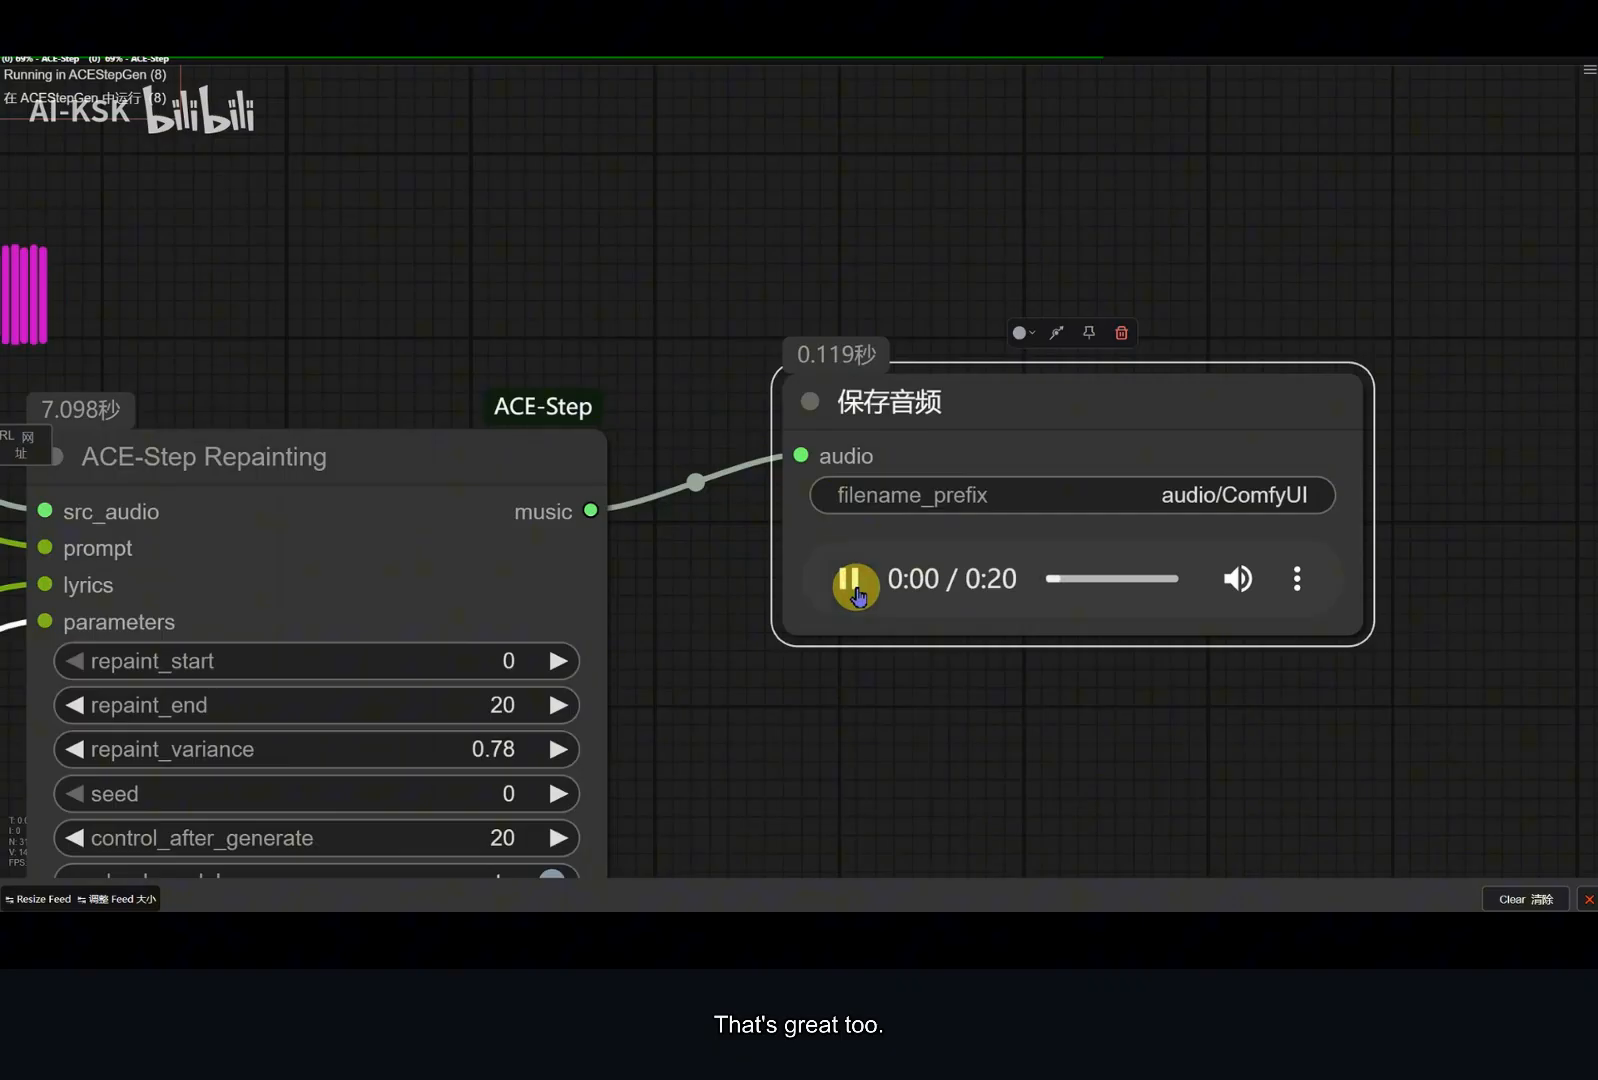